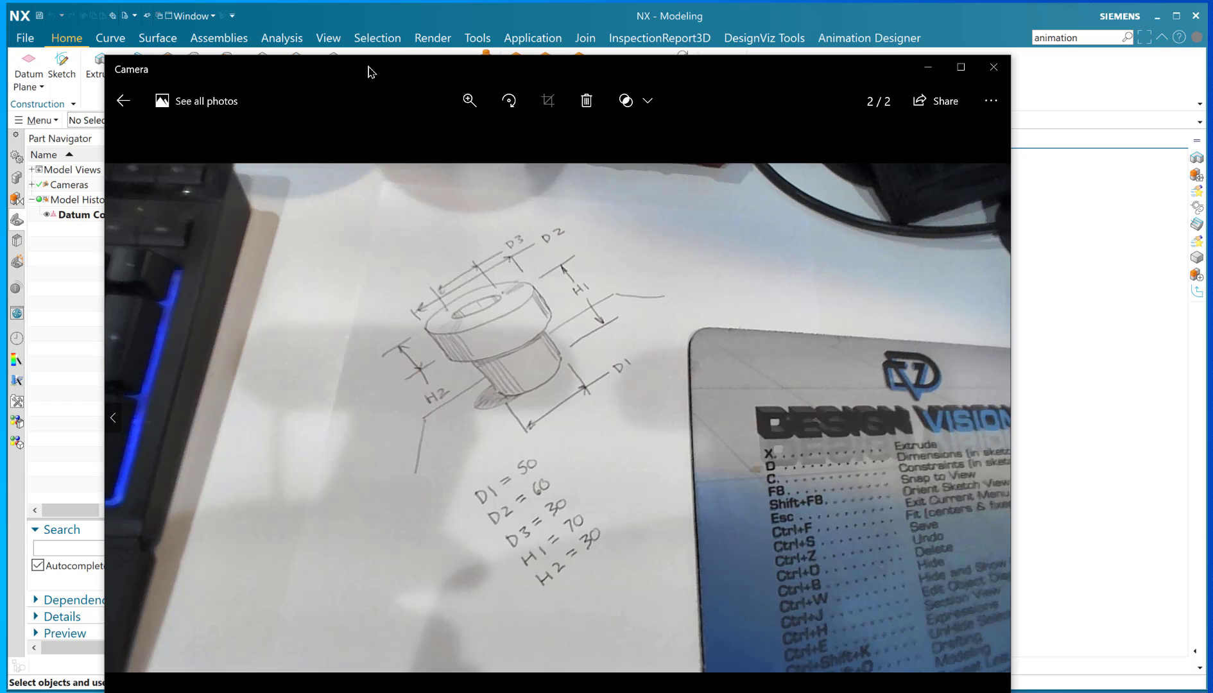
Create the user expressions d1 = 50, d2 = 60 and d3 = 30 mm for the part's diameters
{"action": "left_click_drag", "start_coordinate": [369, 72], "coordinate": [0, 142]}
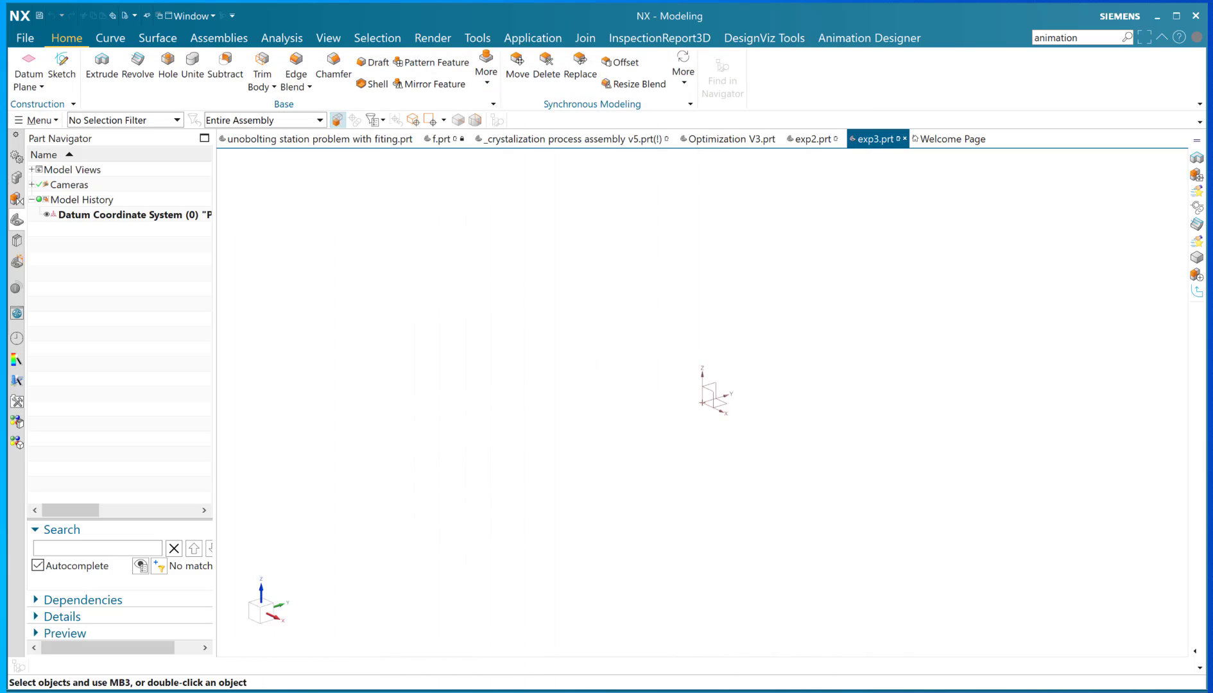
{"action": "right_click", "coordinate": [279, 219]}
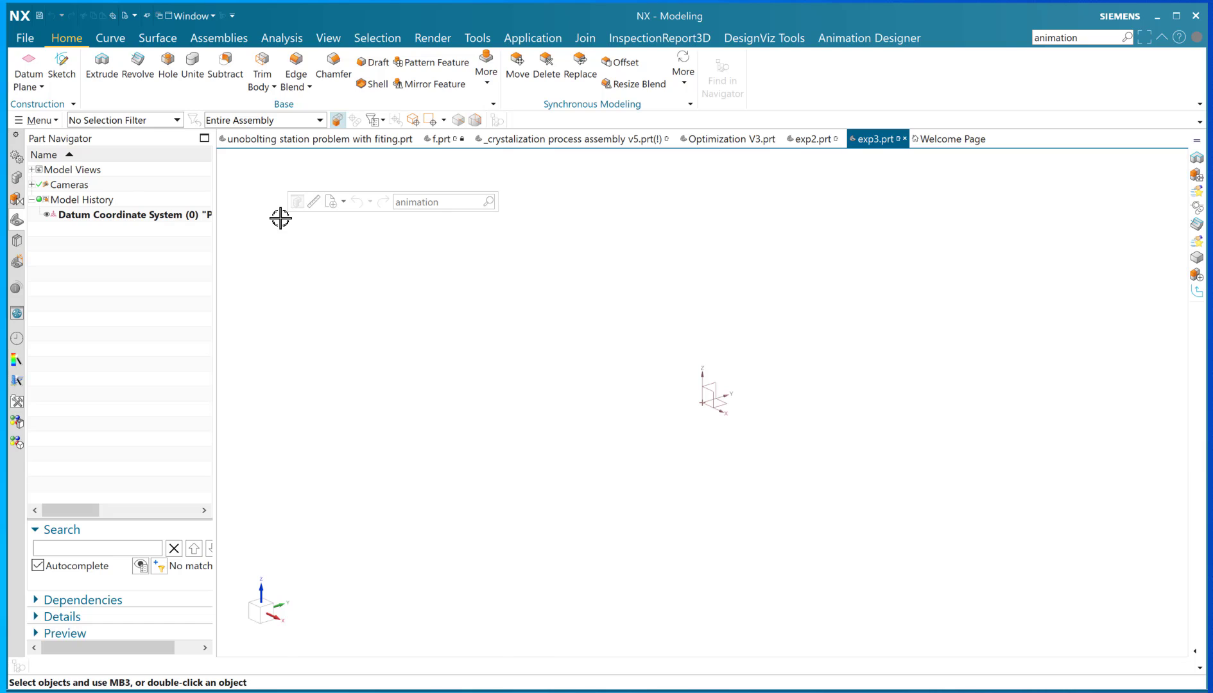
{"action": "key", "text": "ctrl+e"}
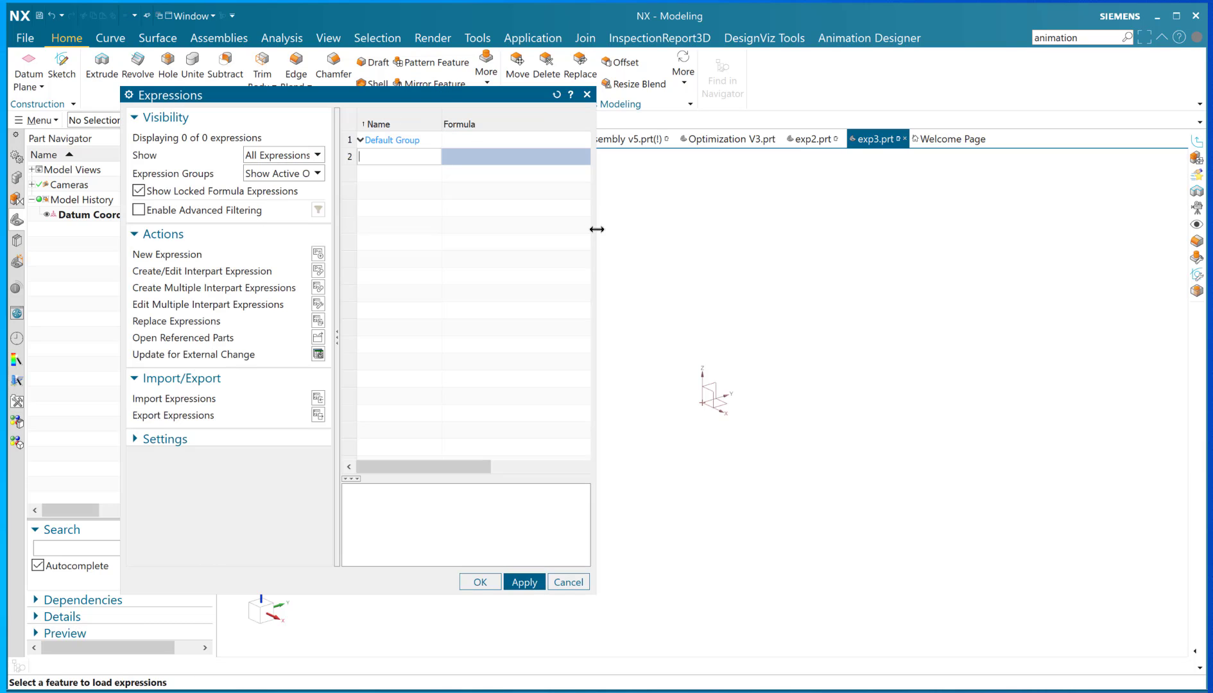
{"action": "left_click_drag", "start_coordinate": [596, 230], "coordinate": [843, 243]}
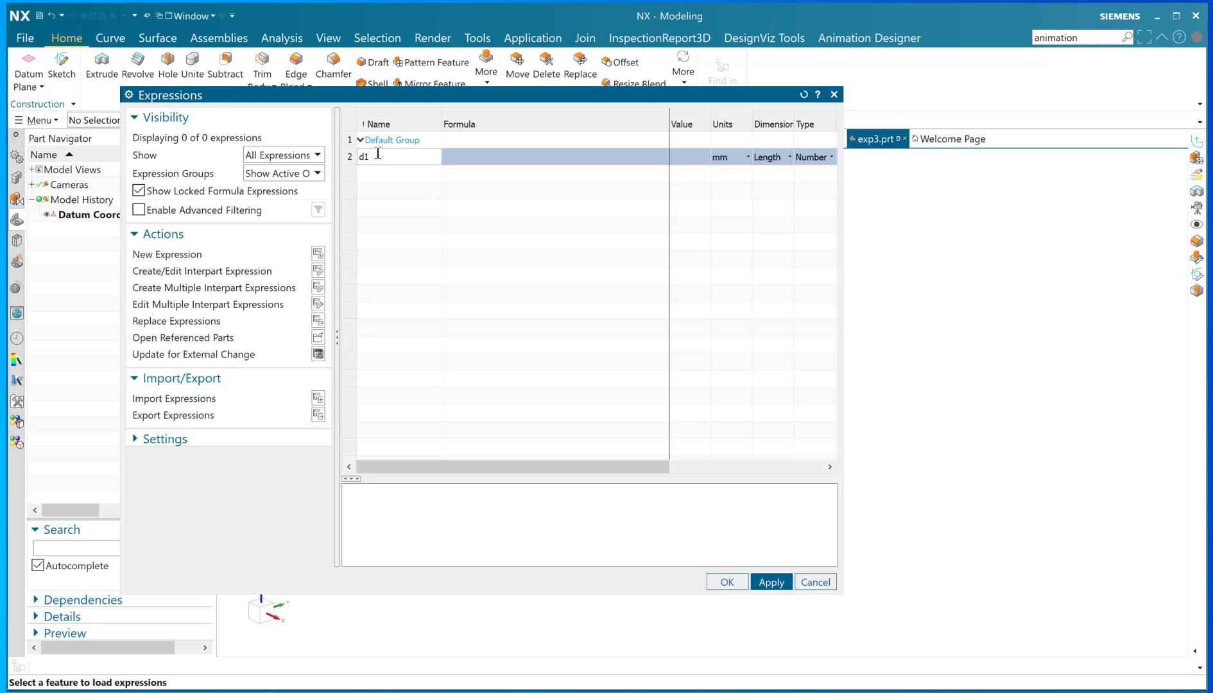
{"action": "key", "text": "Tab"}
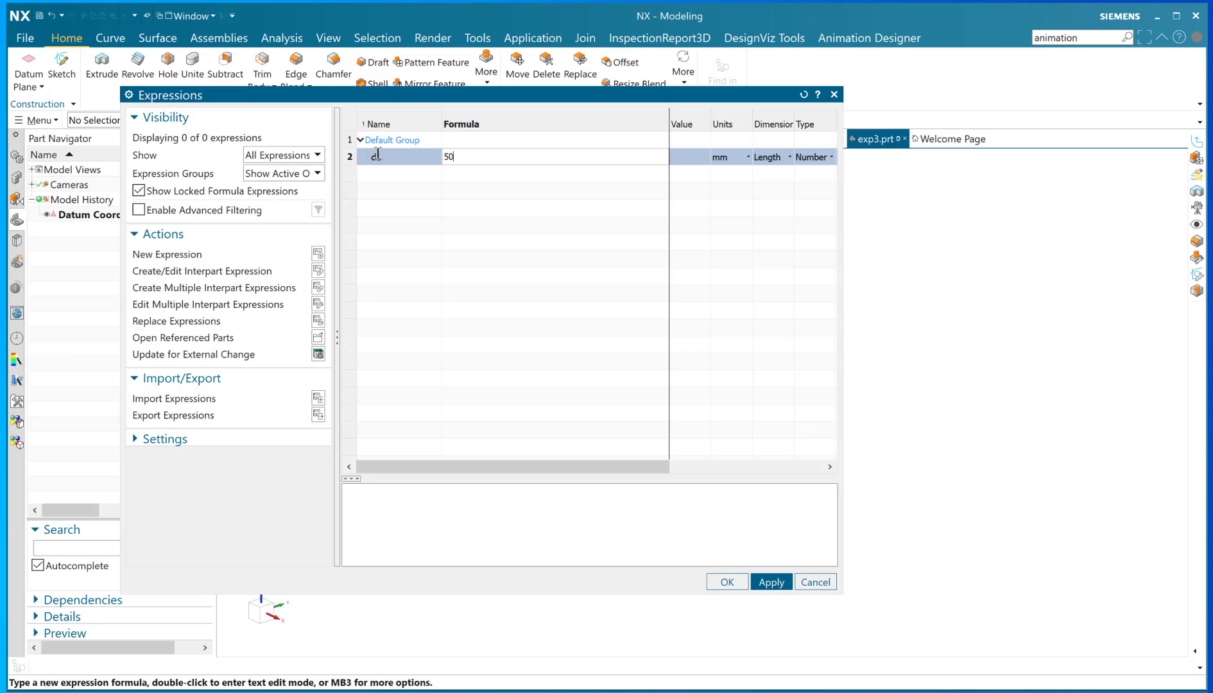
{"action": "key", "text": "Return"}
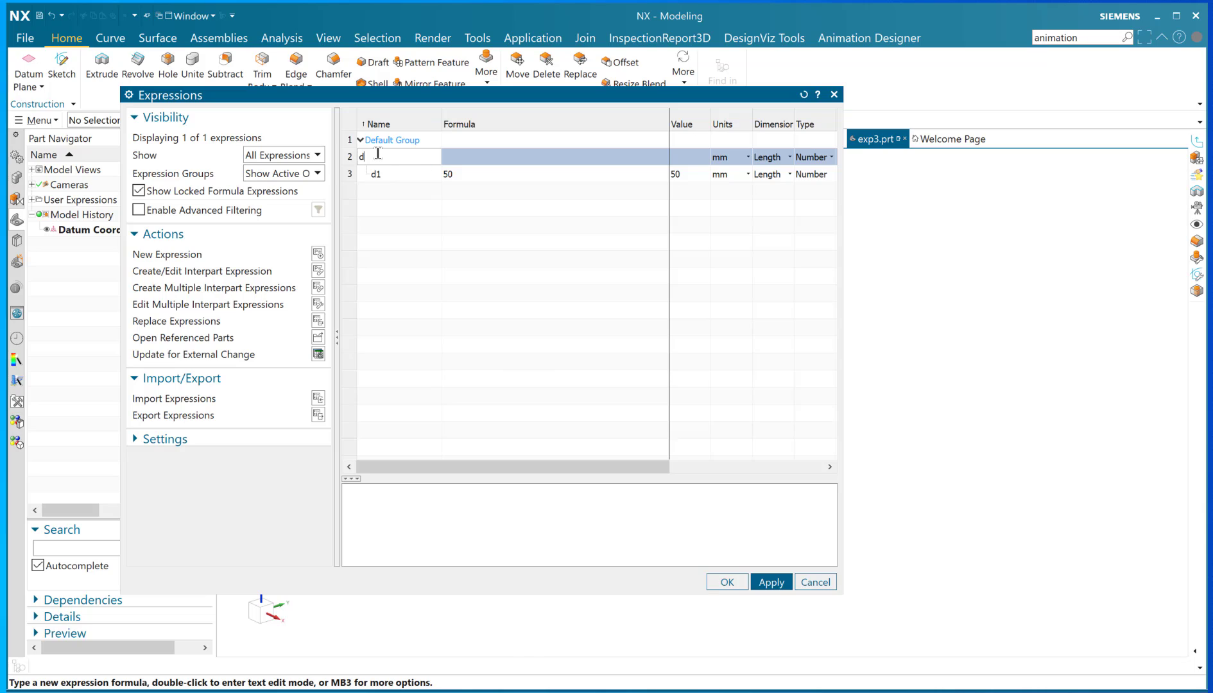
{"action": "key", "text": "Tab"}
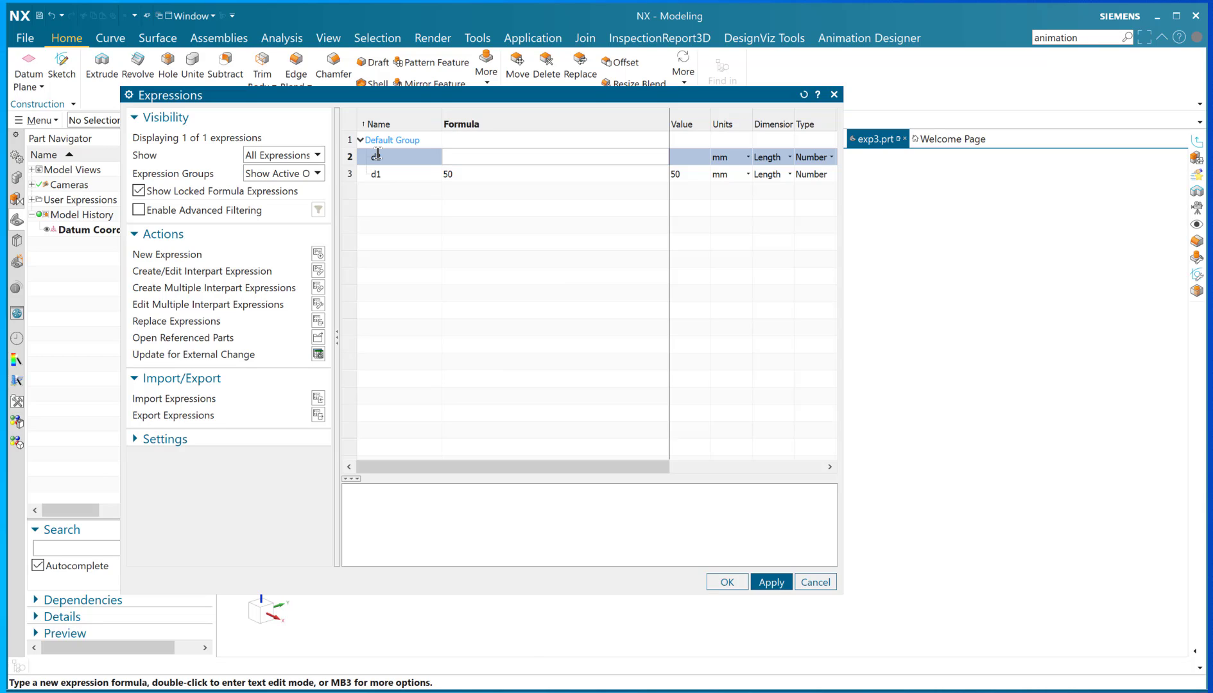
{"action": "key", "text": "Return"}
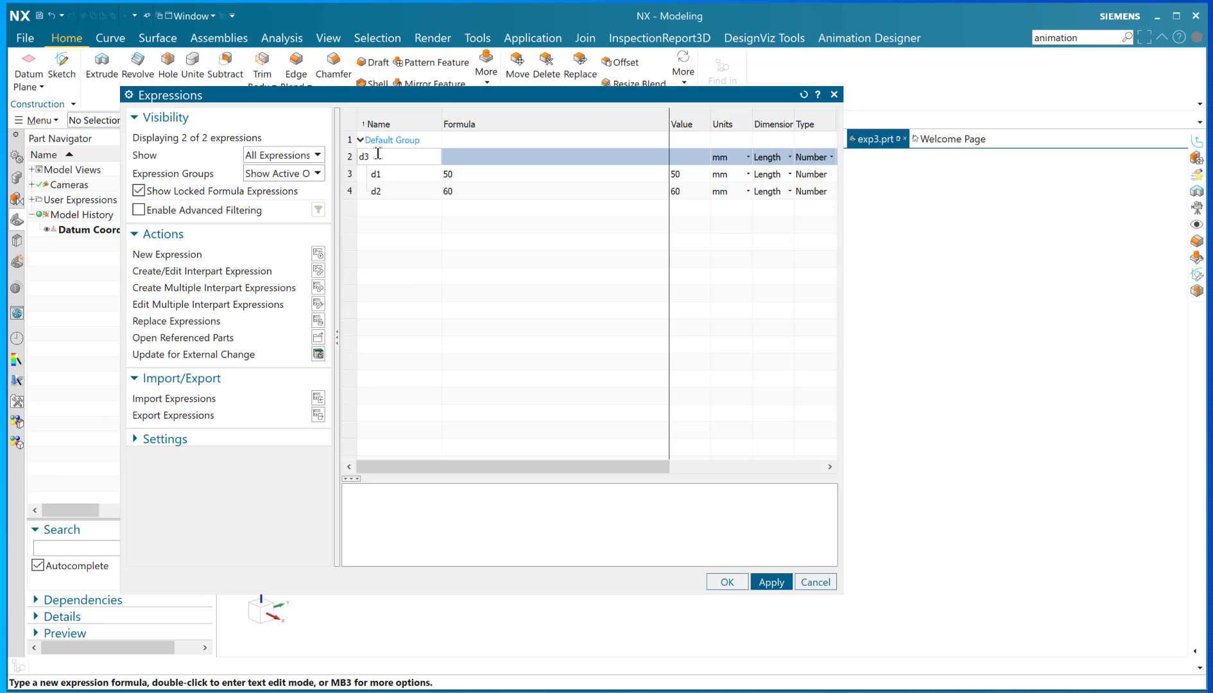
{"action": "key", "text": "Tab"}
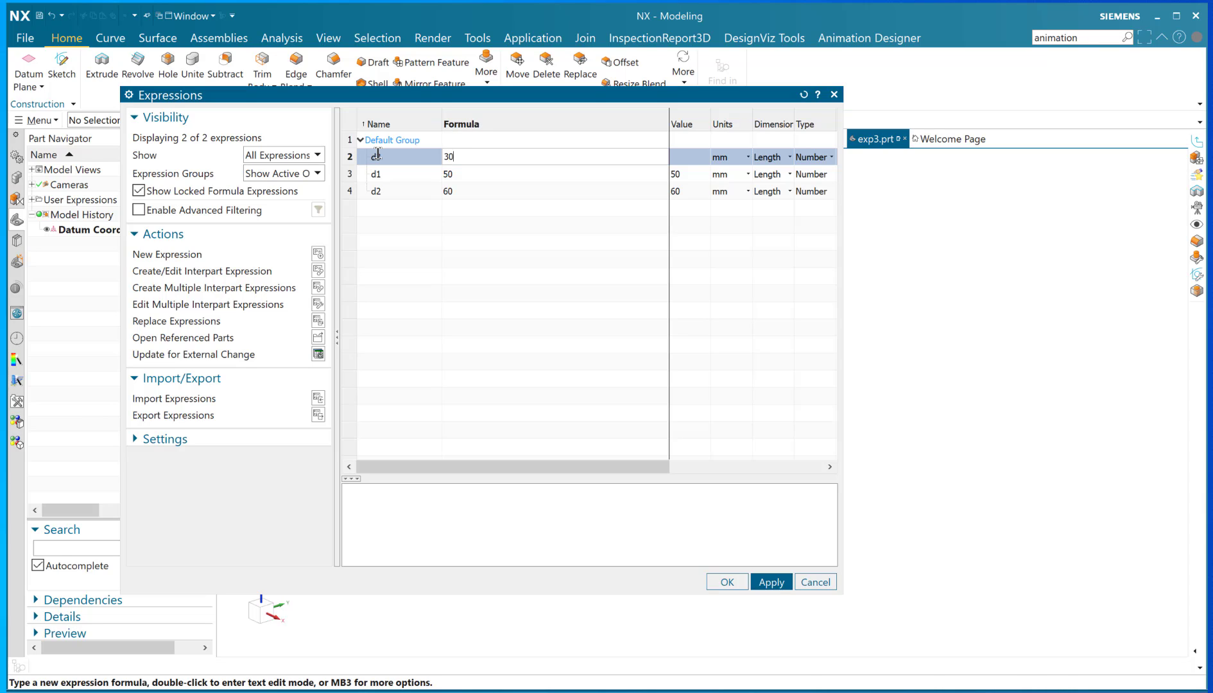
{"action": "key", "text": "Return"}
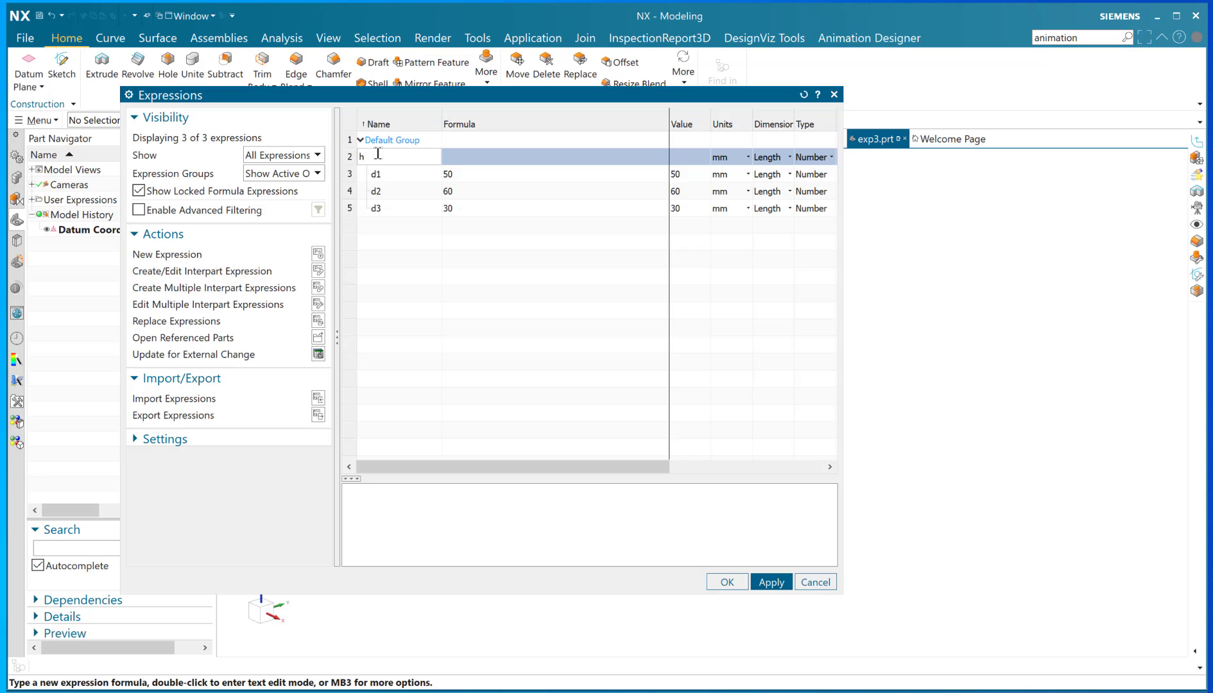
Add the height expressions h1 = 70 and h2 = 30 mm, accept them and expand the list of user expressions
{"action": "type", "text": "h1"}
{"action": "key", "text": "Tab"}
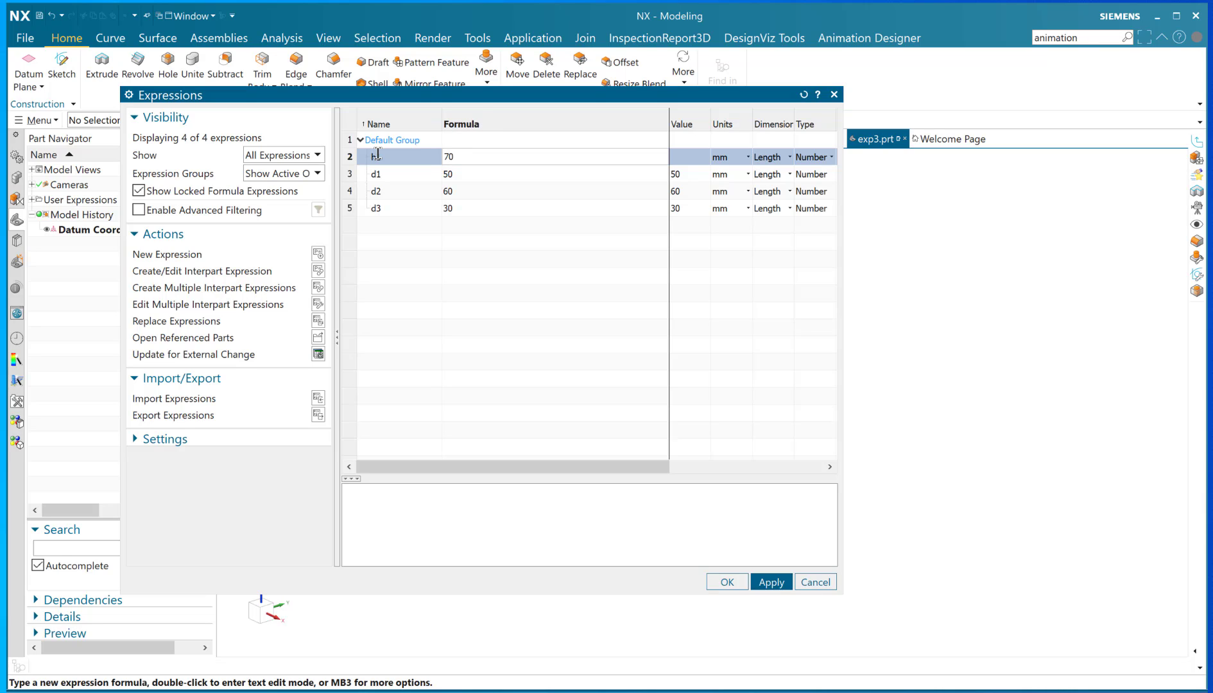
{"action": "key", "text": "Return"}
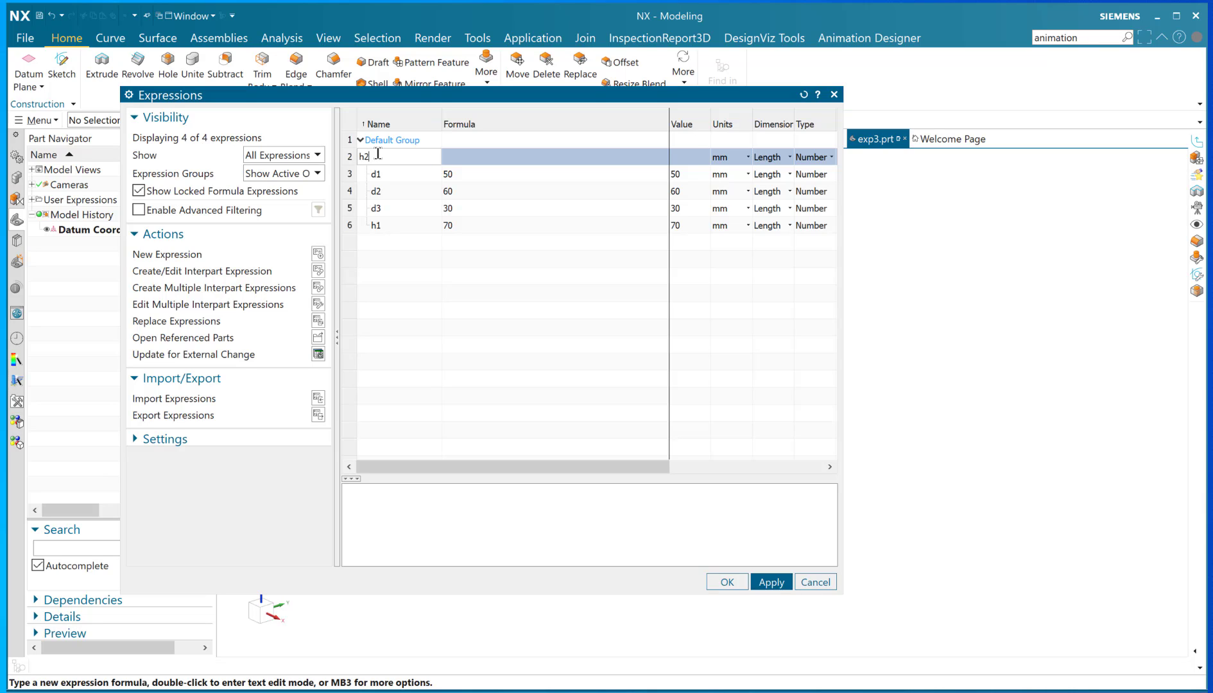
{"action": "key", "text": "Tab"}
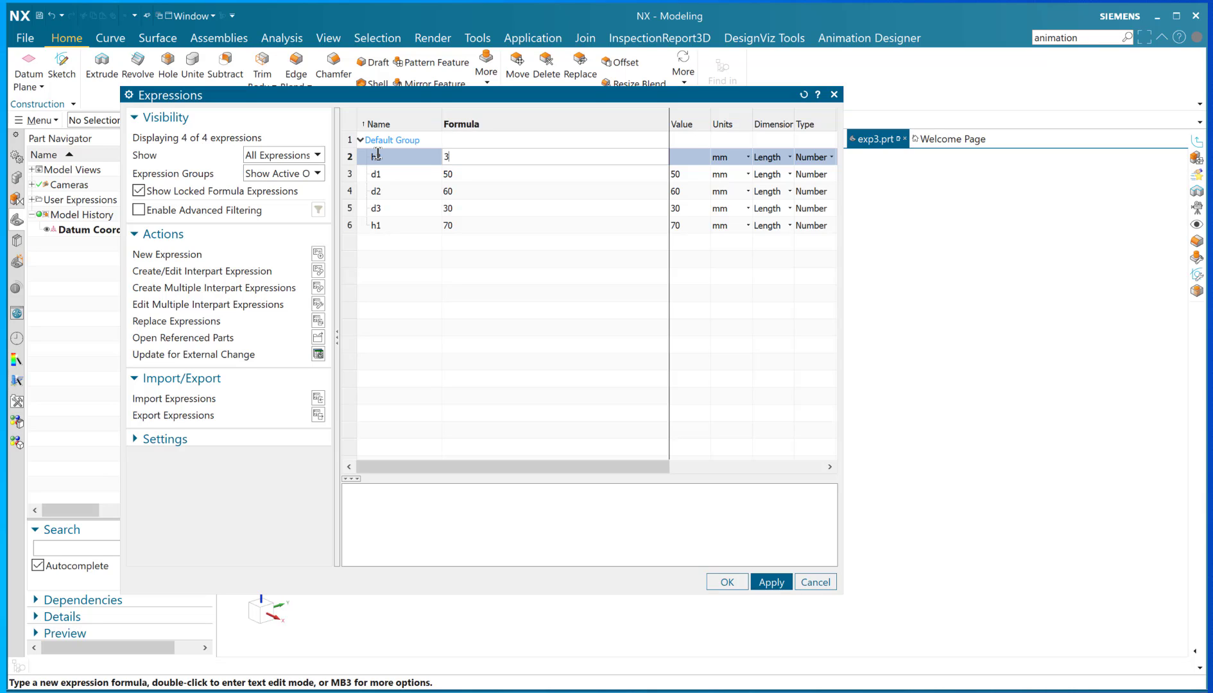
{"action": "key", "text": "Return"}
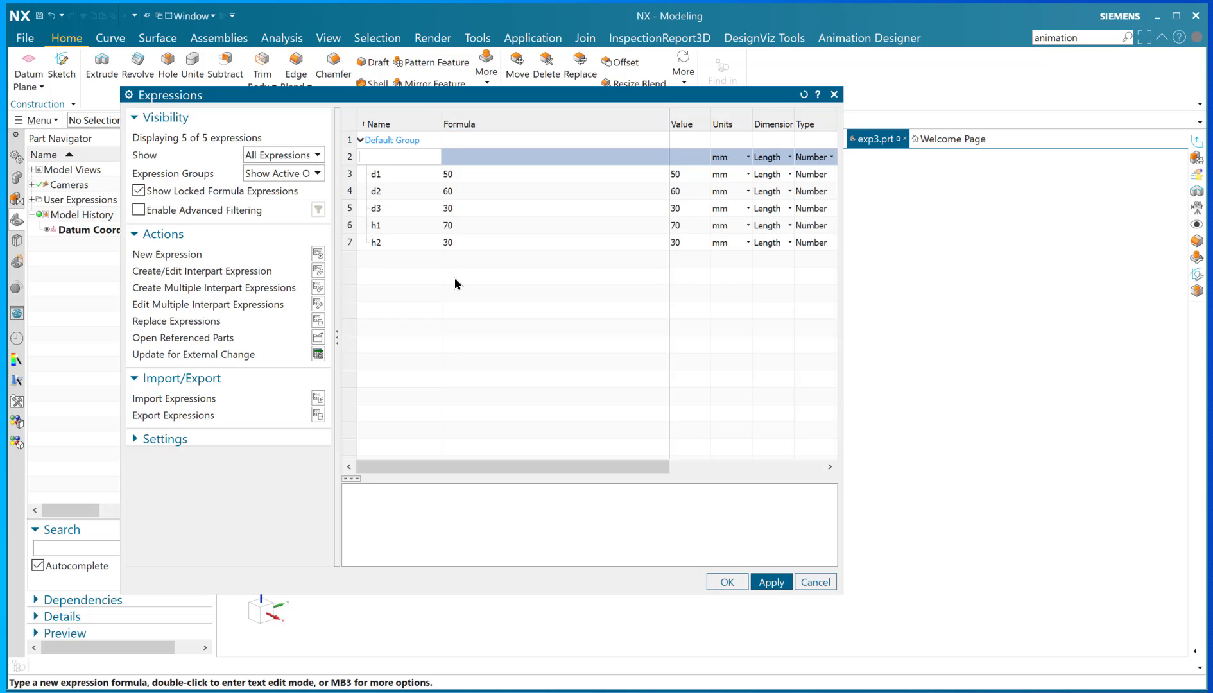
{"action": "left_click", "coordinate": [727, 582]}
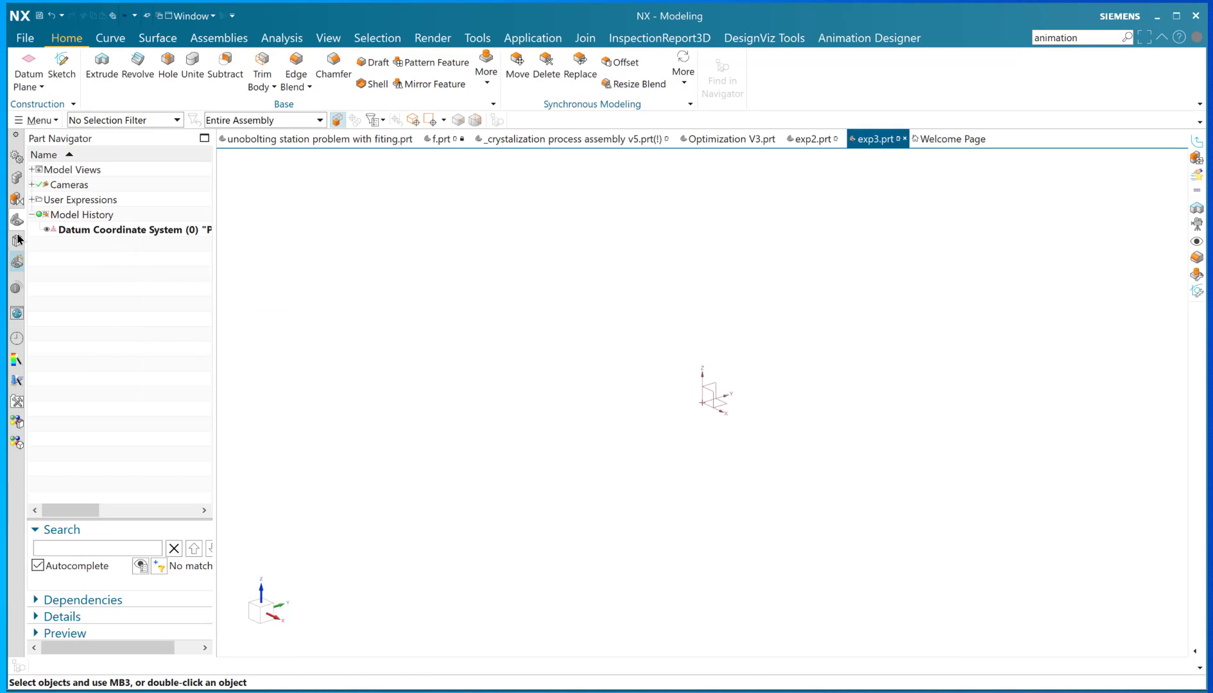
{"action": "left_click", "coordinate": [33, 200]}
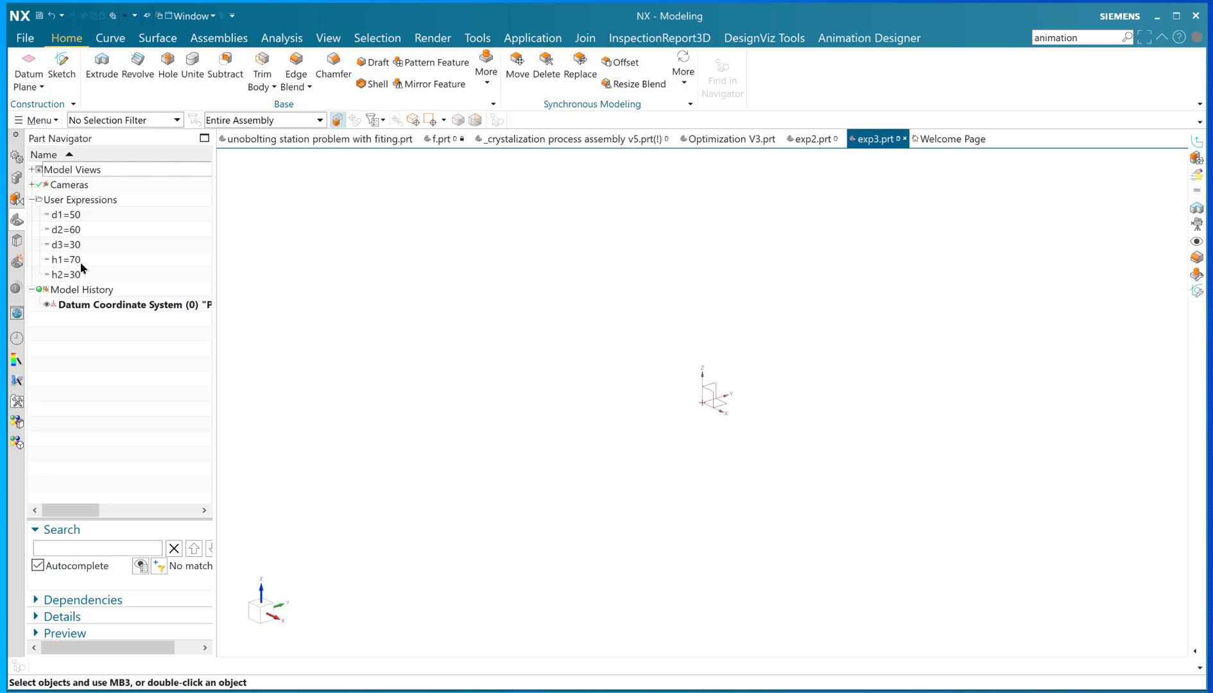
Start a new sketch on the XY plane of the datum coordinate system
{"action": "left_click", "coordinate": [63, 55]}
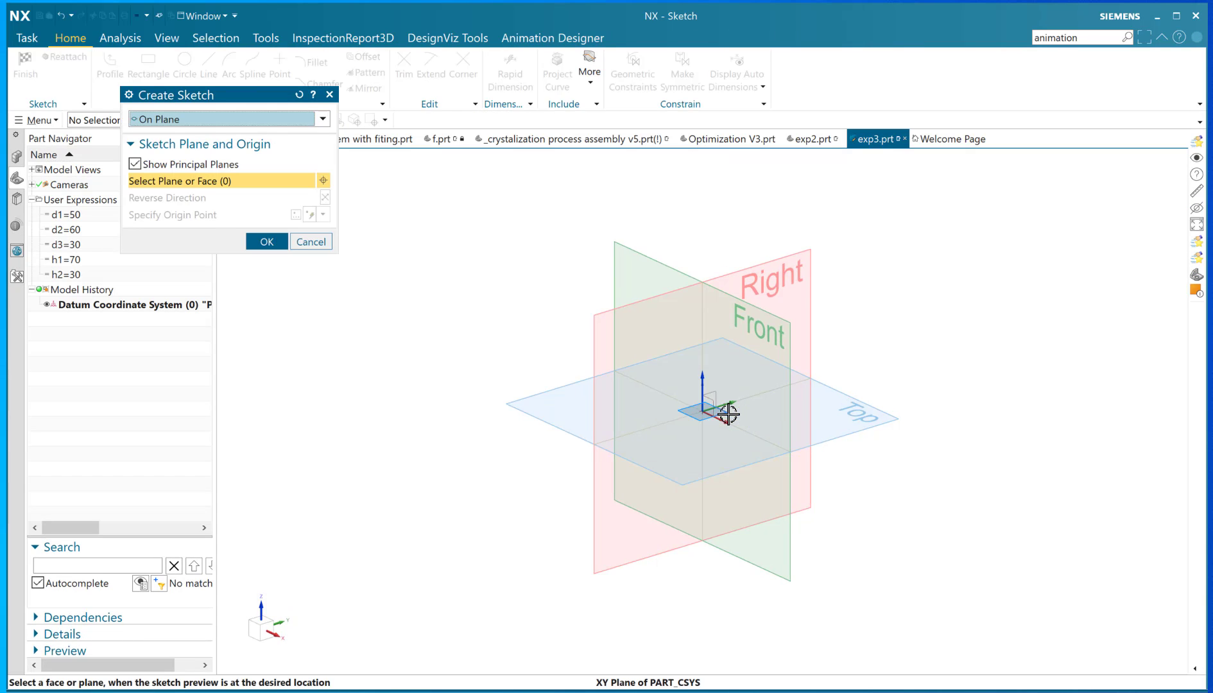
{"action": "left_click", "coordinate": [728, 415]}
{"action": "left_click", "coordinate": [264, 240]}
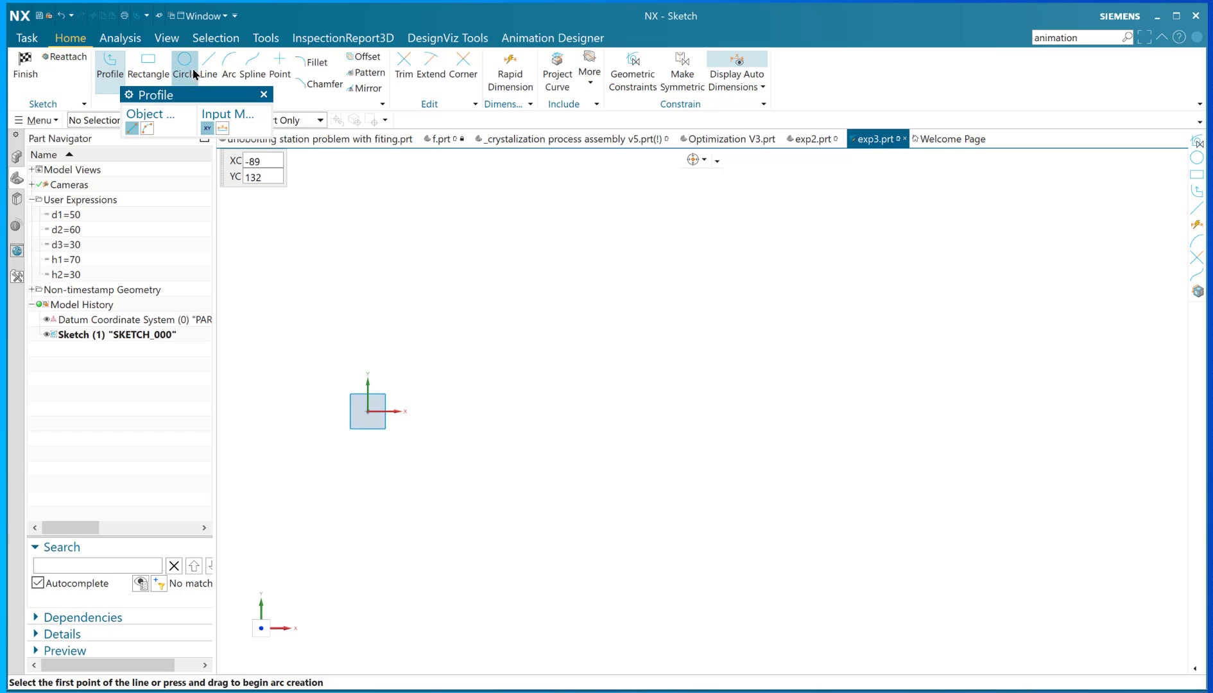
Sketch a closed stepped profile beside the origin, about 87 mm high and 67 mm wide at its top, with a lower section about 54 mm high
{"action": "left_click", "coordinate": [433, 412]}
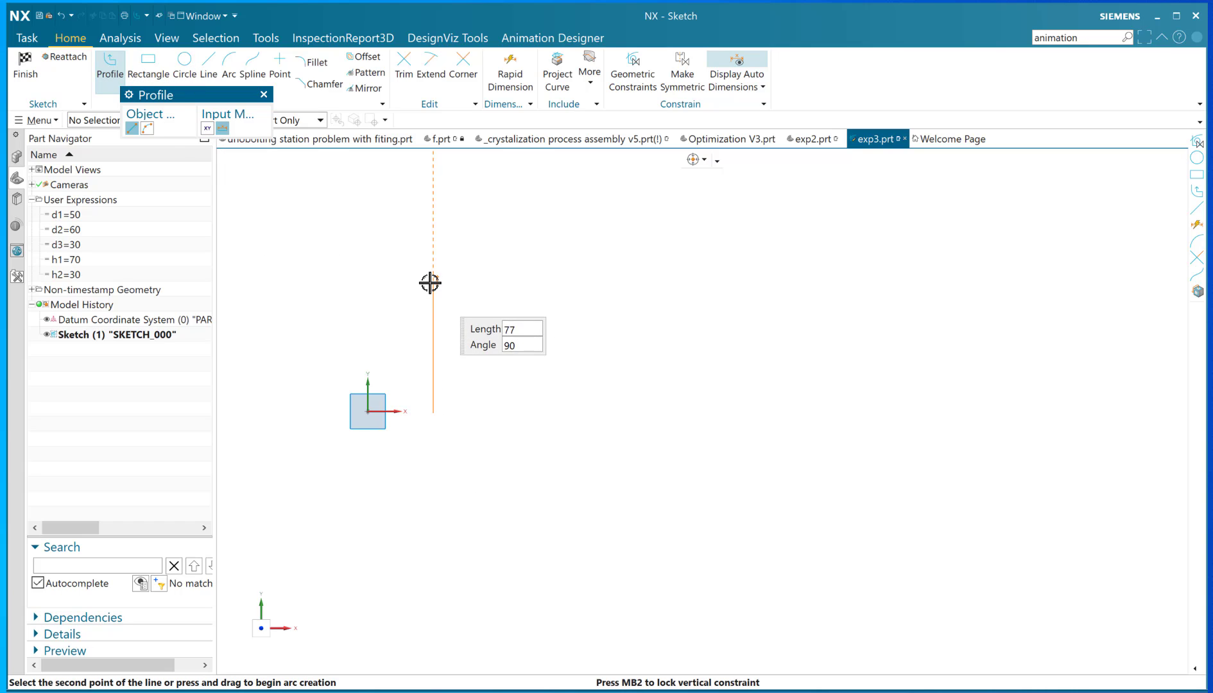
{"action": "left_click", "coordinate": [434, 270]}
{"action": "left_click", "coordinate": [543, 270]}
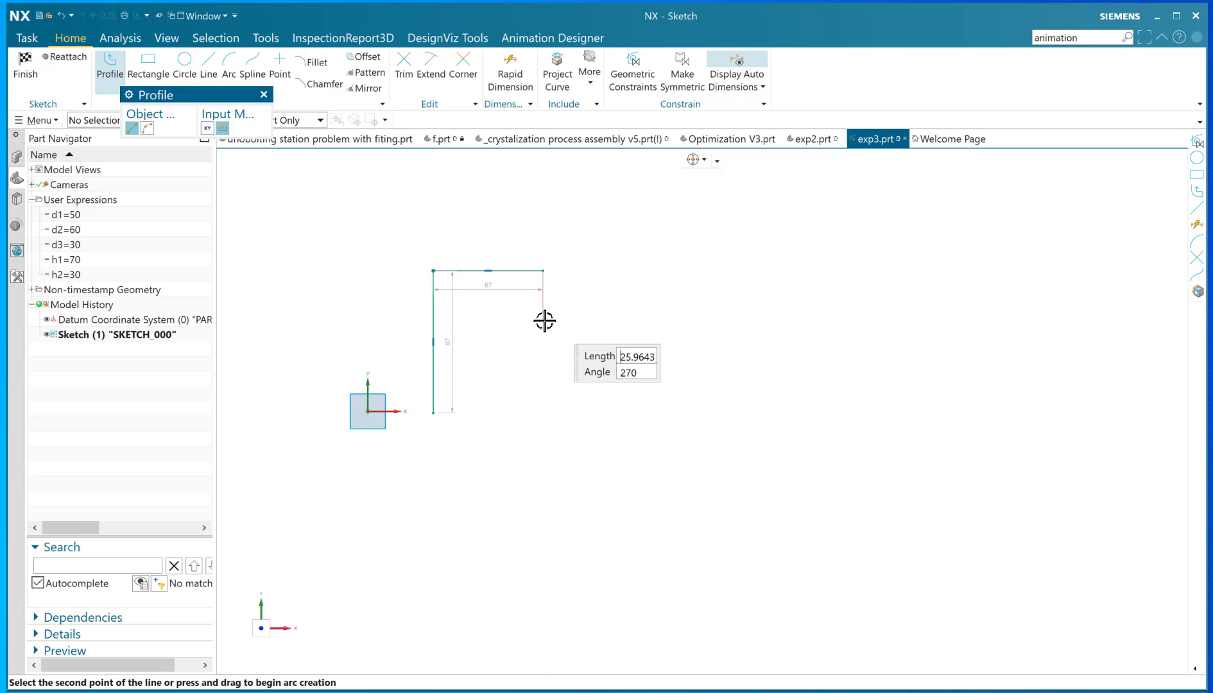
{"action": "left_click", "coordinate": [543, 324]}
{"action": "left_click", "coordinate": [502, 324]}
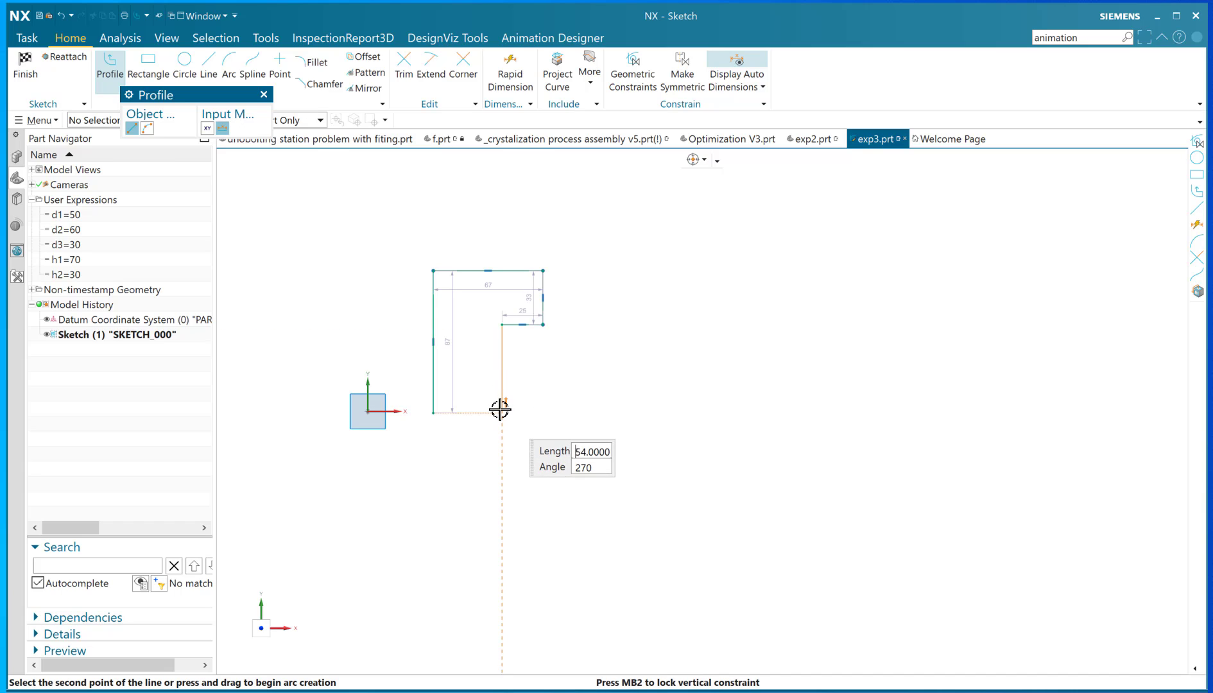
{"action": "left_click", "coordinate": [501, 411]}
{"action": "left_click", "coordinate": [433, 412]}
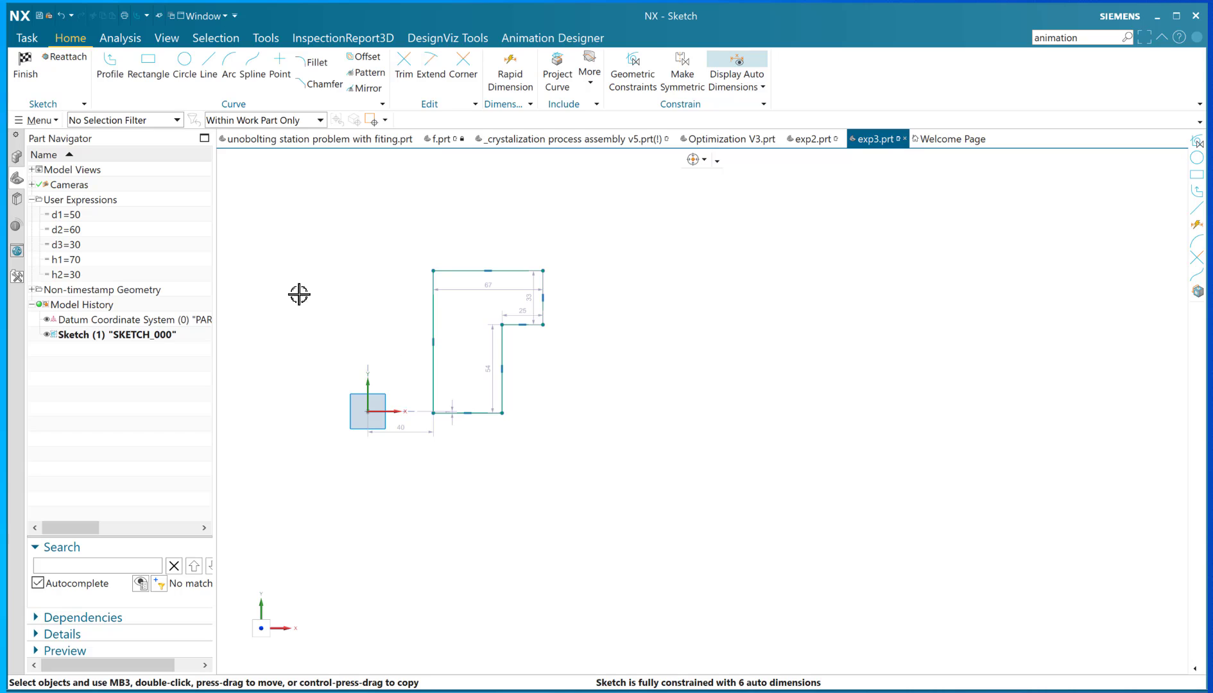
Constrain the profile's bottom line collinear with the sketch's horizontal axis
{"action": "key", "text": "c"}
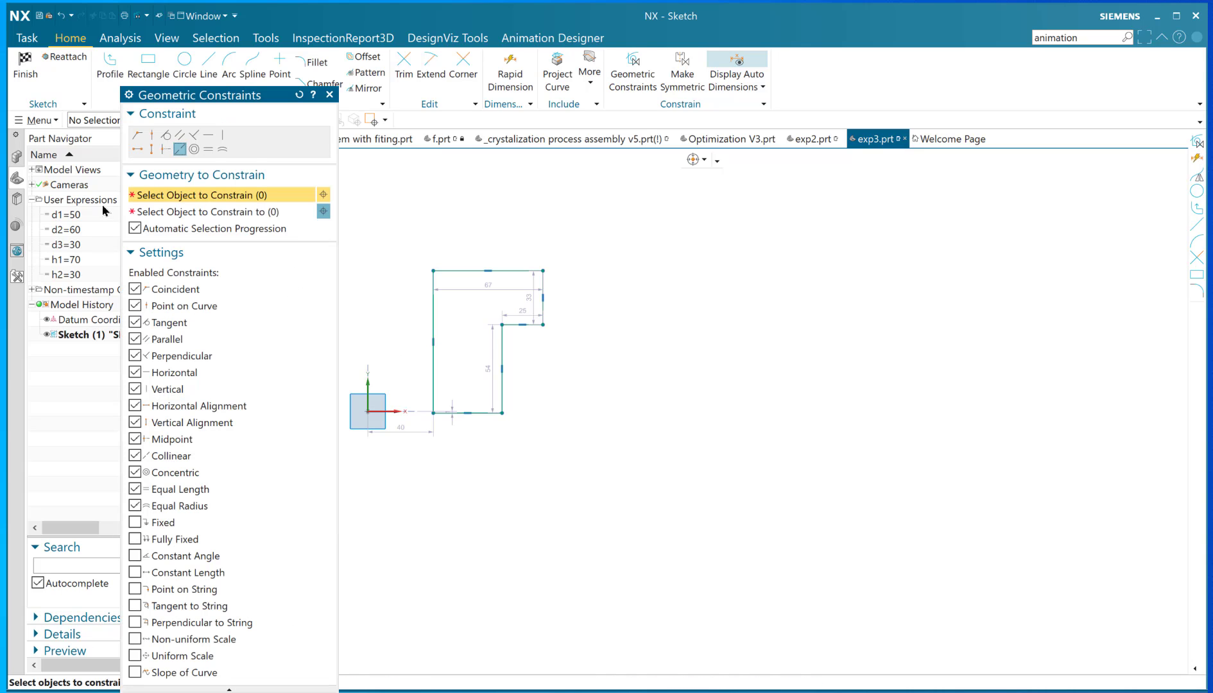
{"action": "left_click", "coordinate": [181, 150]}
{"action": "left_click", "coordinate": [463, 412]}
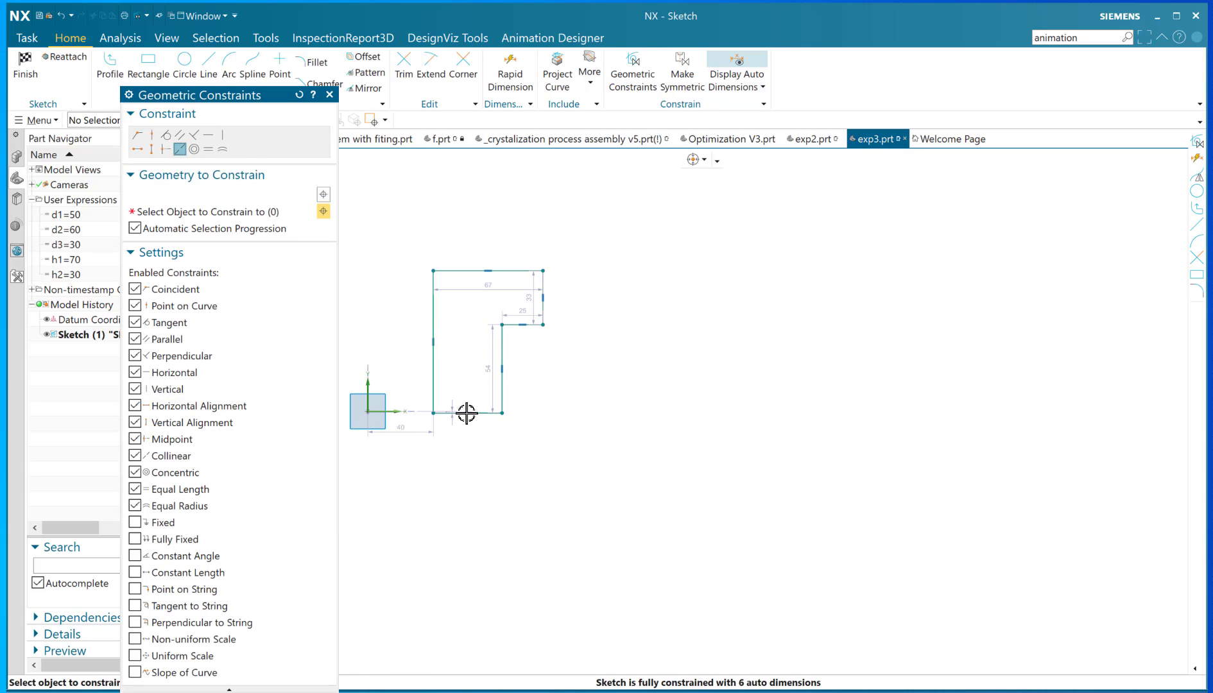
{"action": "left_click", "coordinate": [315, 692]}
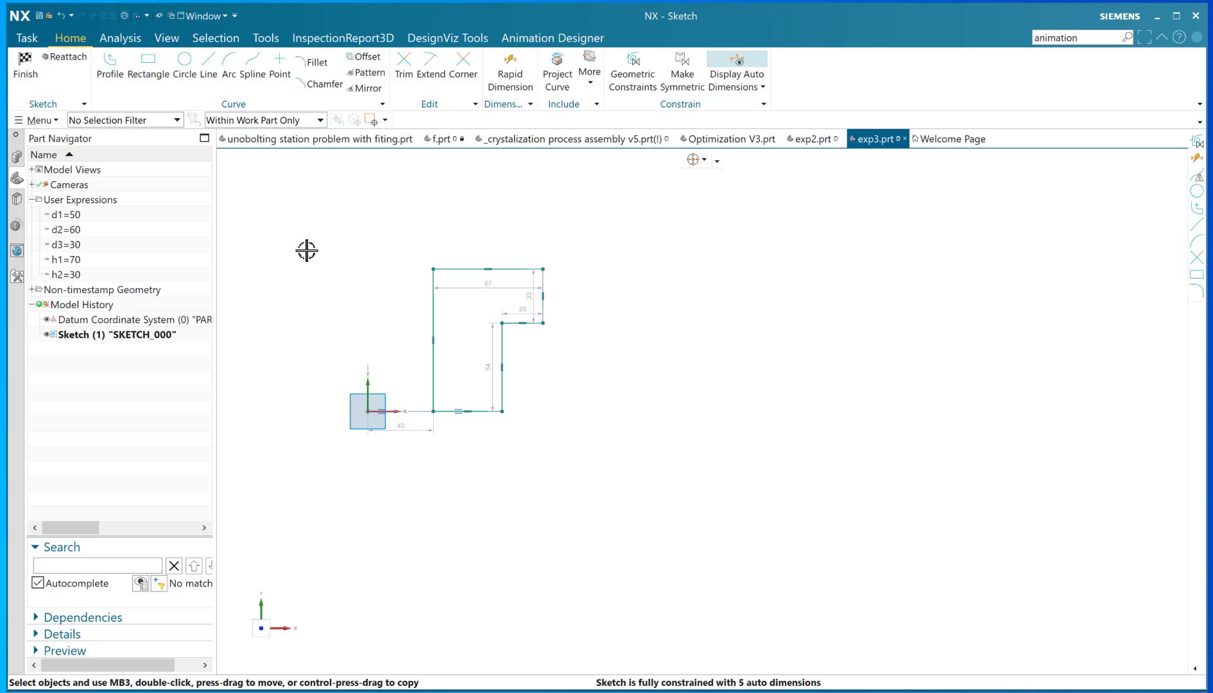
Mirror all six curves of the stepped profile about the sketch's vertical axis
{"action": "scroll", "coordinate": [343, 248], "scroll_direction": "down", "scroll_amount": 1}
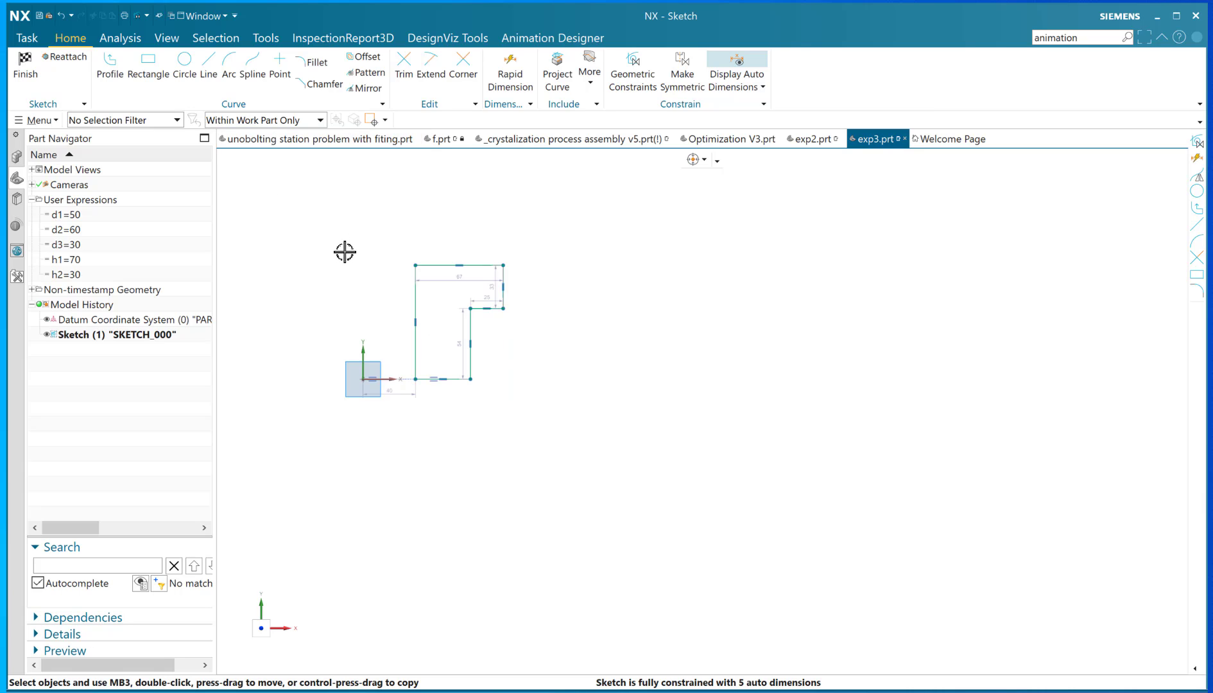
{"action": "middle_click_drag", "start_coordinate": [326, 255], "coordinate": [386, 269], "text": "shift"}
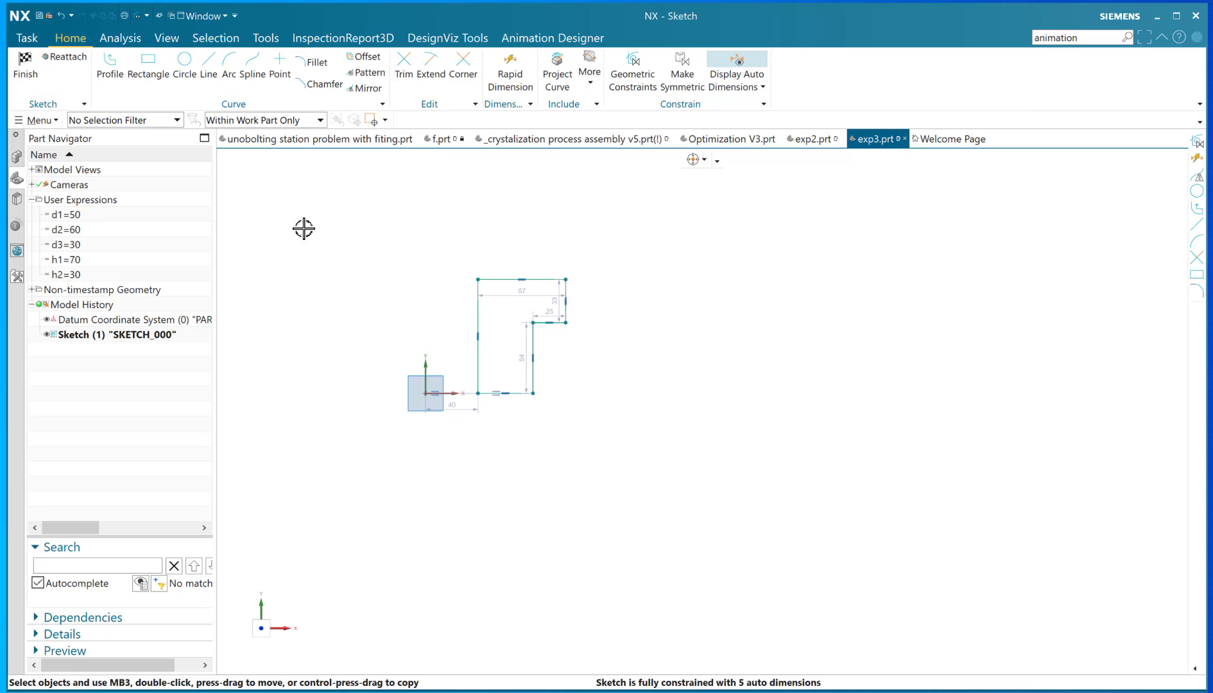
{"action": "left_click", "coordinate": [358, 88]}
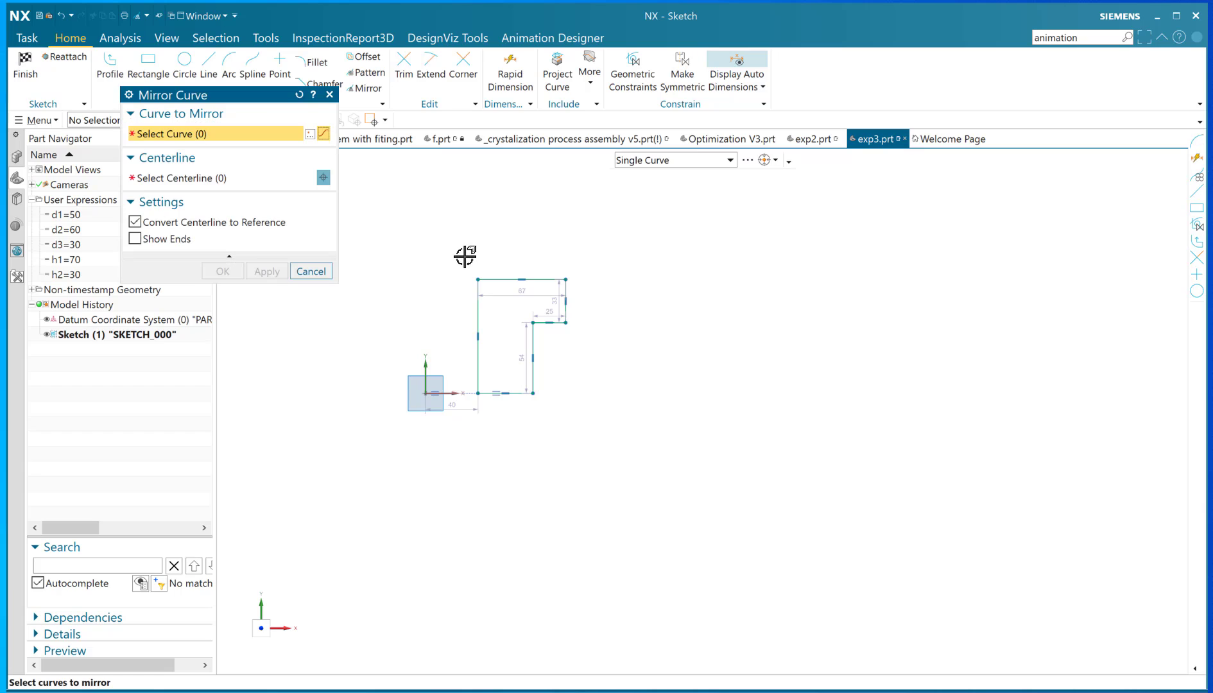
{"action": "left_click_drag", "start_coordinate": [466, 257], "coordinate": [613, 441]}
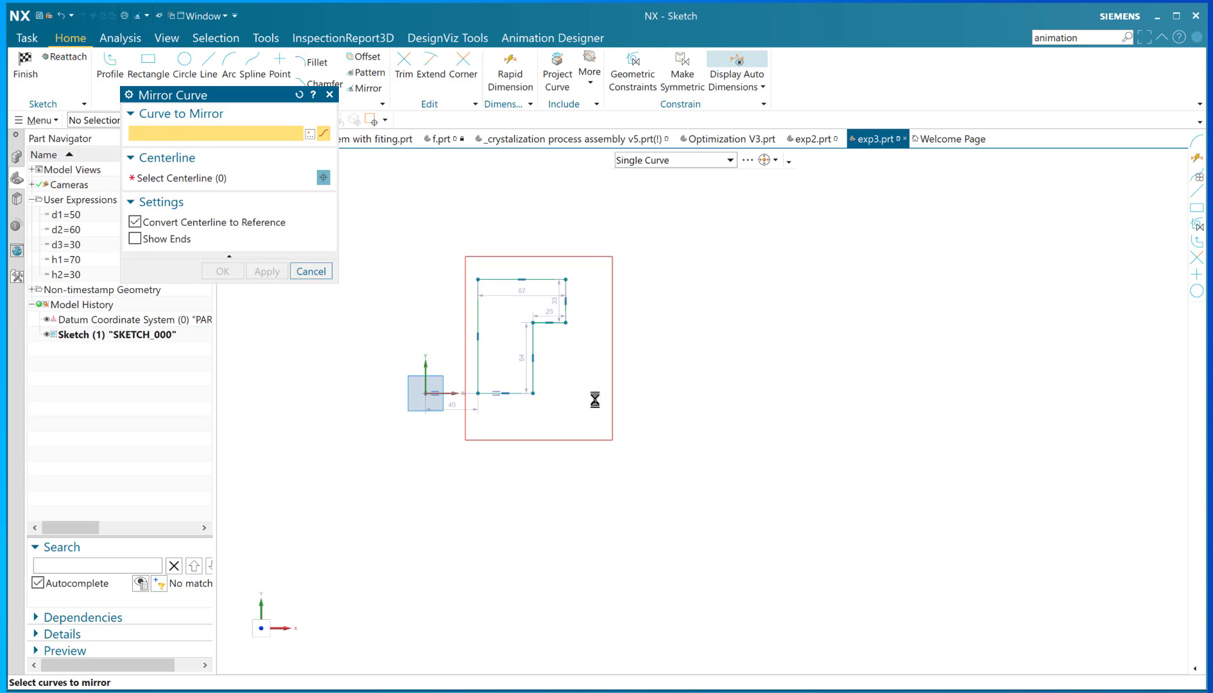
{"action": "left_click", "coordinate": [192, 182]}
{"action": "left_click", "coordinate": [423, 363]}
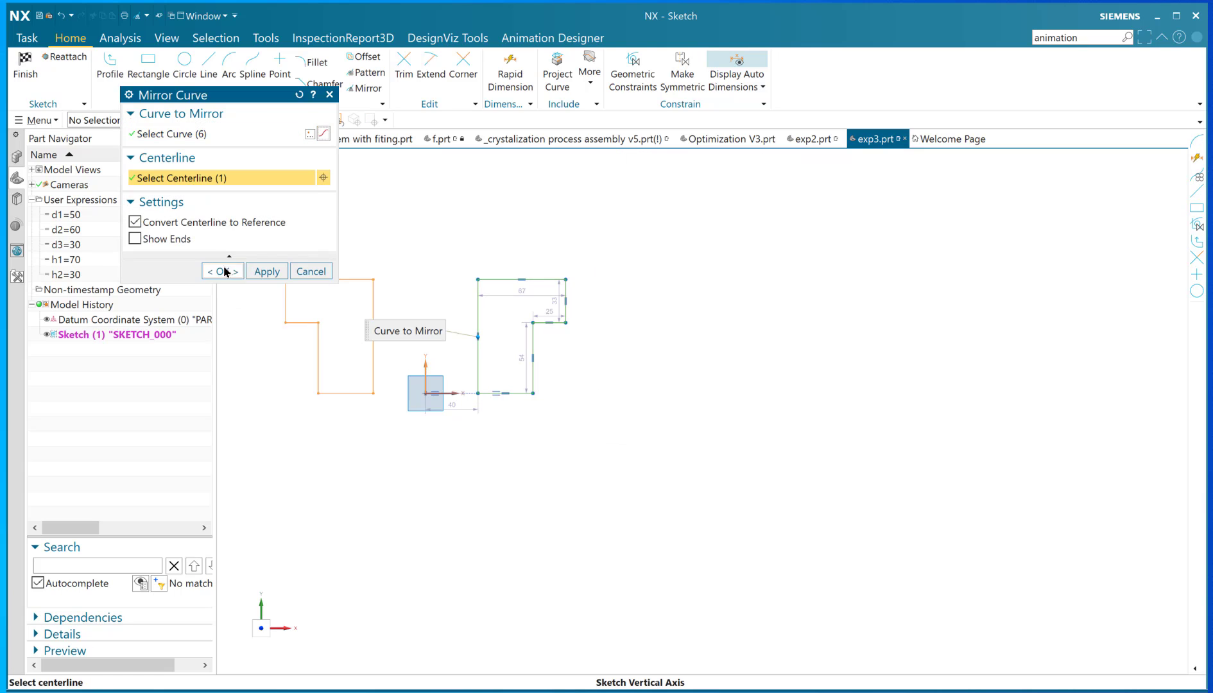
{"action": "left_click", "coordinate": [219, 271]}
Restrict selection to curves and convert the mirrored profile's curves to reference geometry
{"action": "left_click", "coordinate": [141, 120]}
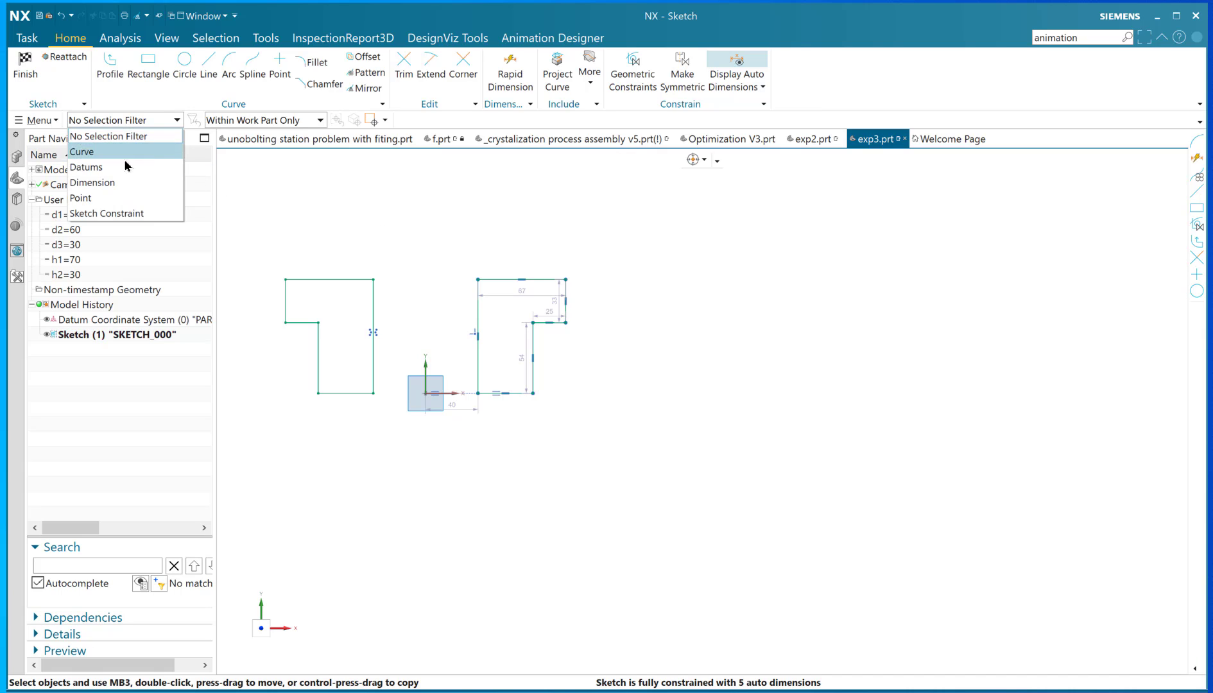
{"action": "left_click", "coordinate": [100, 149]}
{"action": "left_click_drag", "start_coordinate": [262, 247], "coordinate": [397, 425]}
{"action": "left_click", "coordinate": [341, 281]}
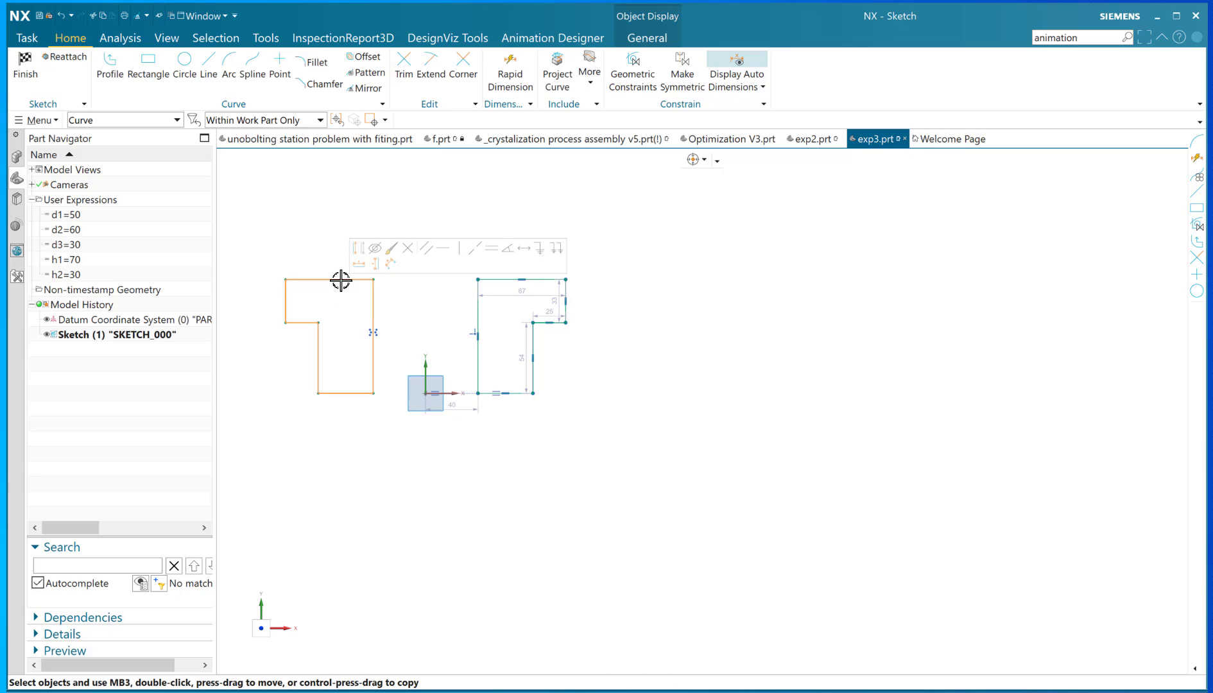
{"action": "left_click", "coordinate": [358, 253]}
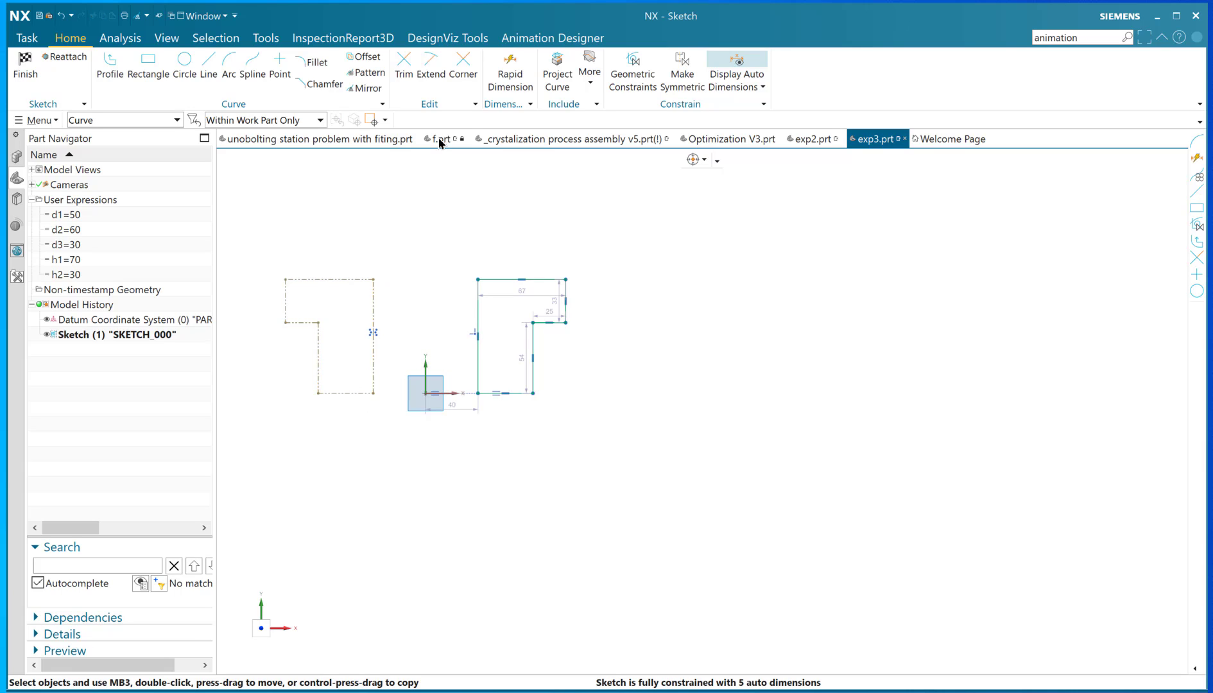
{"action": "left_click", "coordinate": [510, 72]}
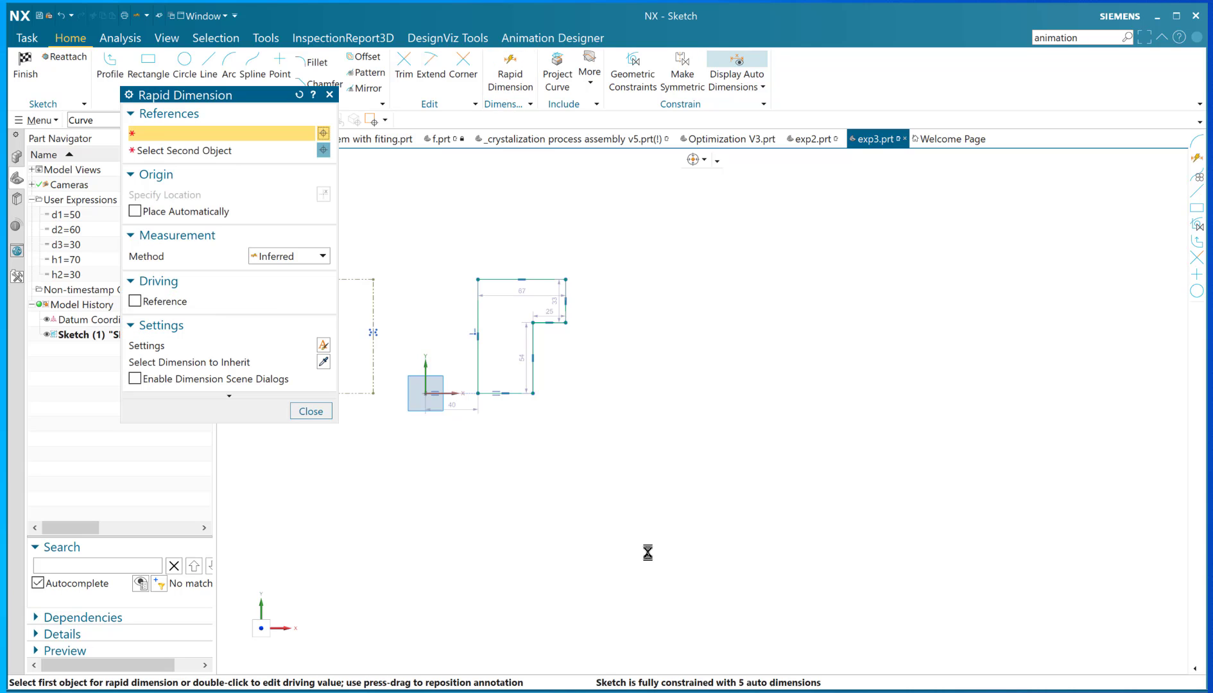
{"action": "scroll", "coordinate": [541, 511], "scroll_direction": "down", "scroll_amount": 2}
{"action": "scroll", "coordinate": [406, 478], "scroll_direction": "up", "scroll_amount": 2}
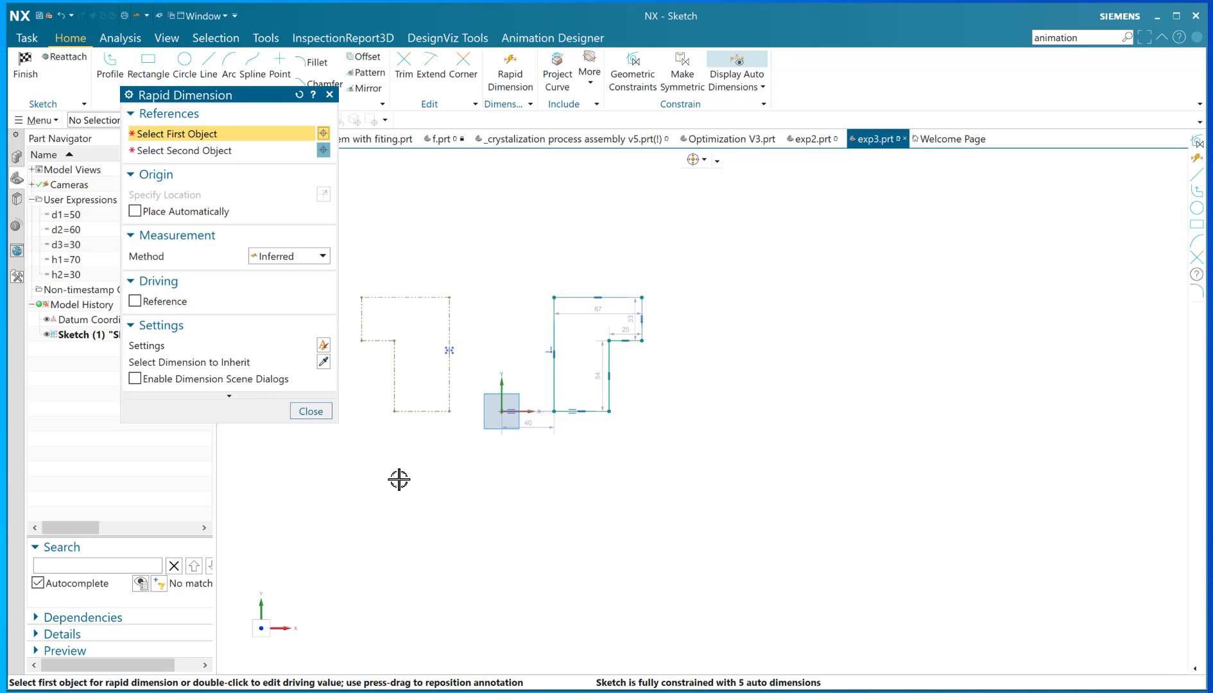
{"action": "left_click_drag", "start_coordinate": [0, 241], "coordinate": [451, 78]}
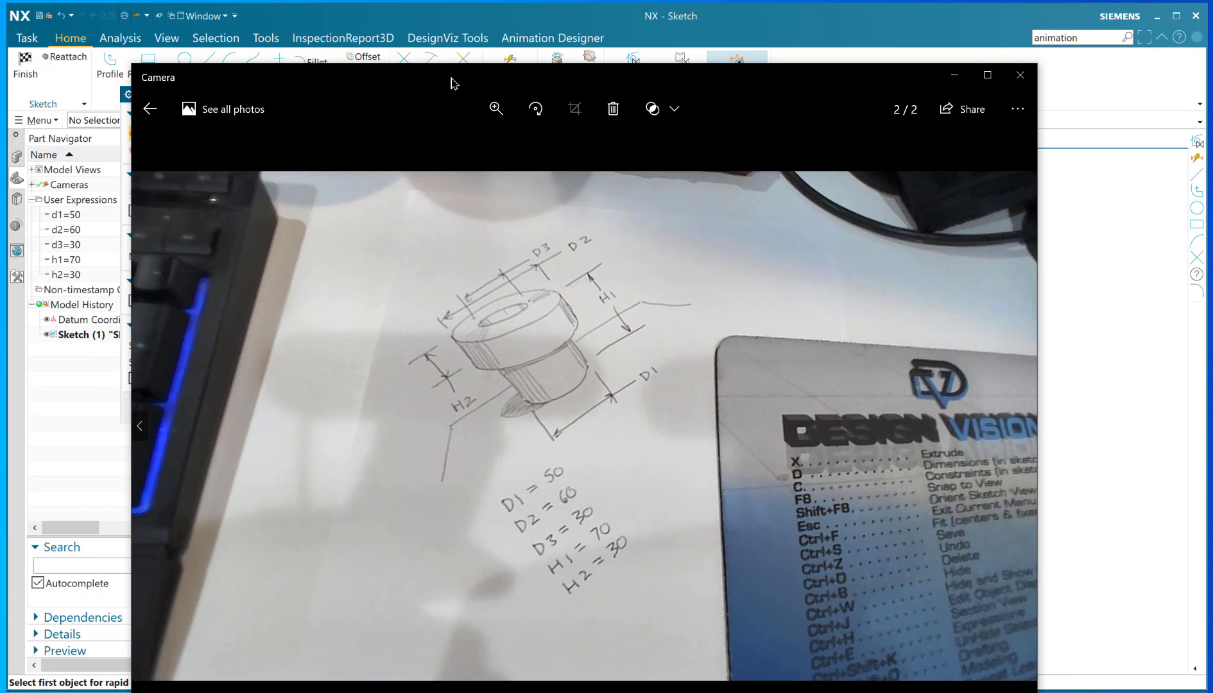
{"action": "left_click_drag", "start_coordinate": [451, 78], "coordinate": [0, 170]}
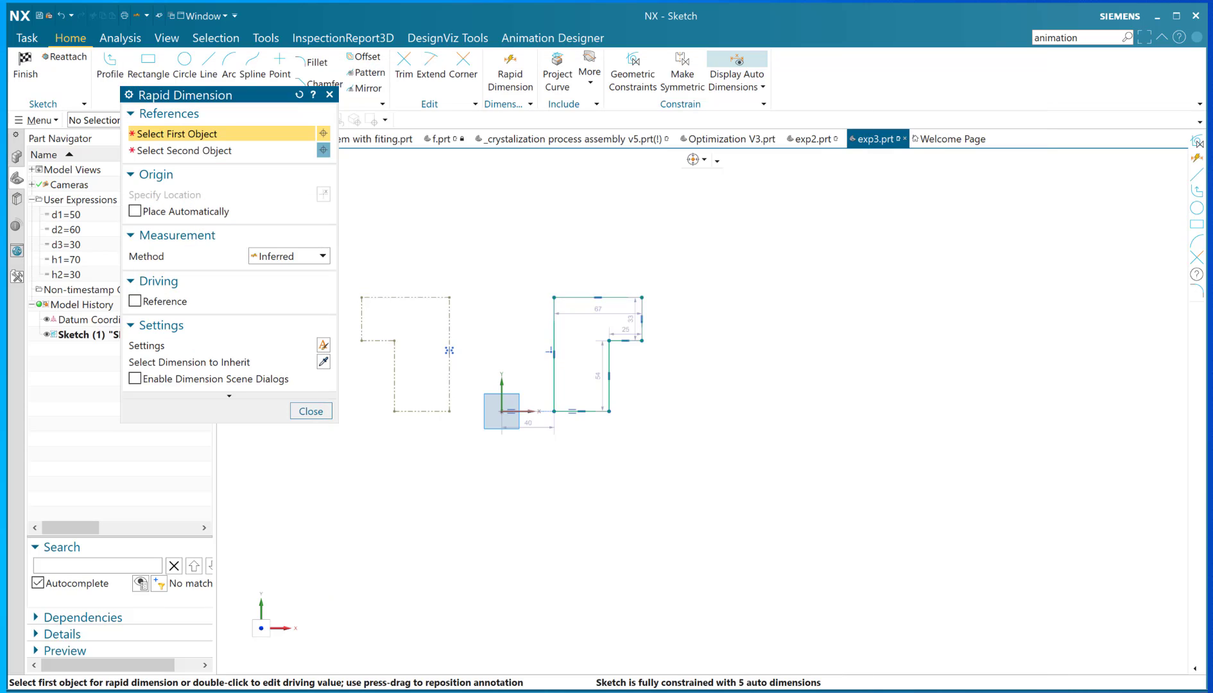
{"action": "left_click", "coordinate": [398, 411]}
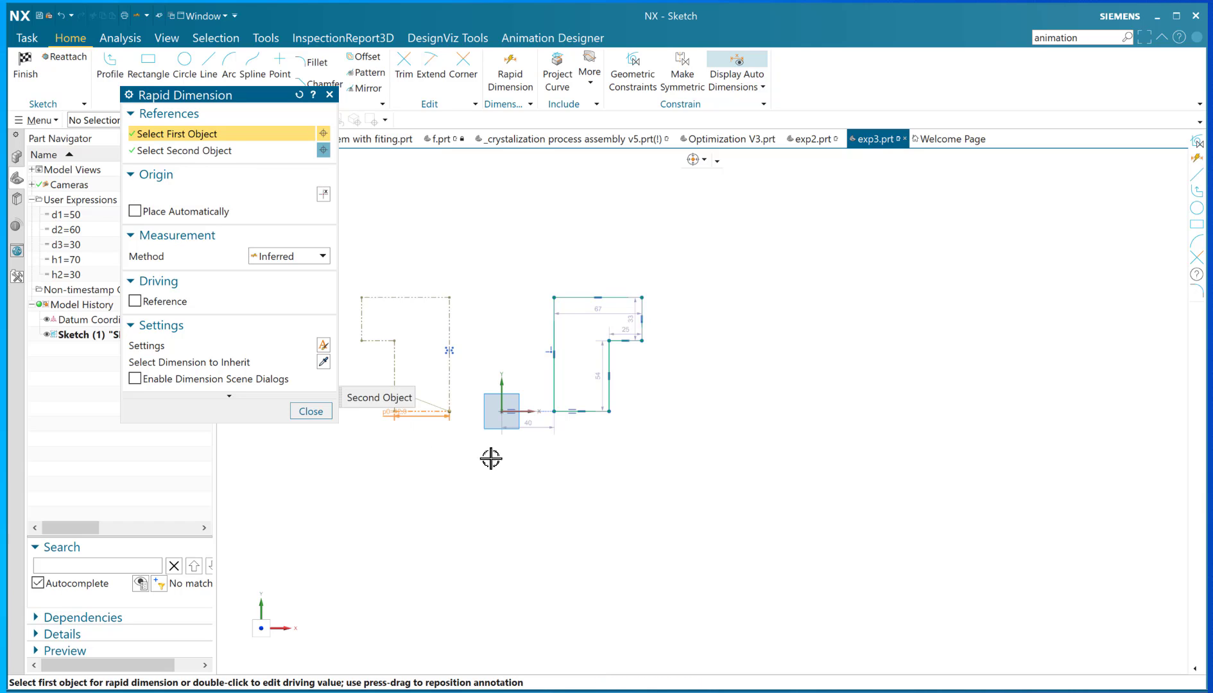
{"action": "left_click", "coordinate": [612, 411]}
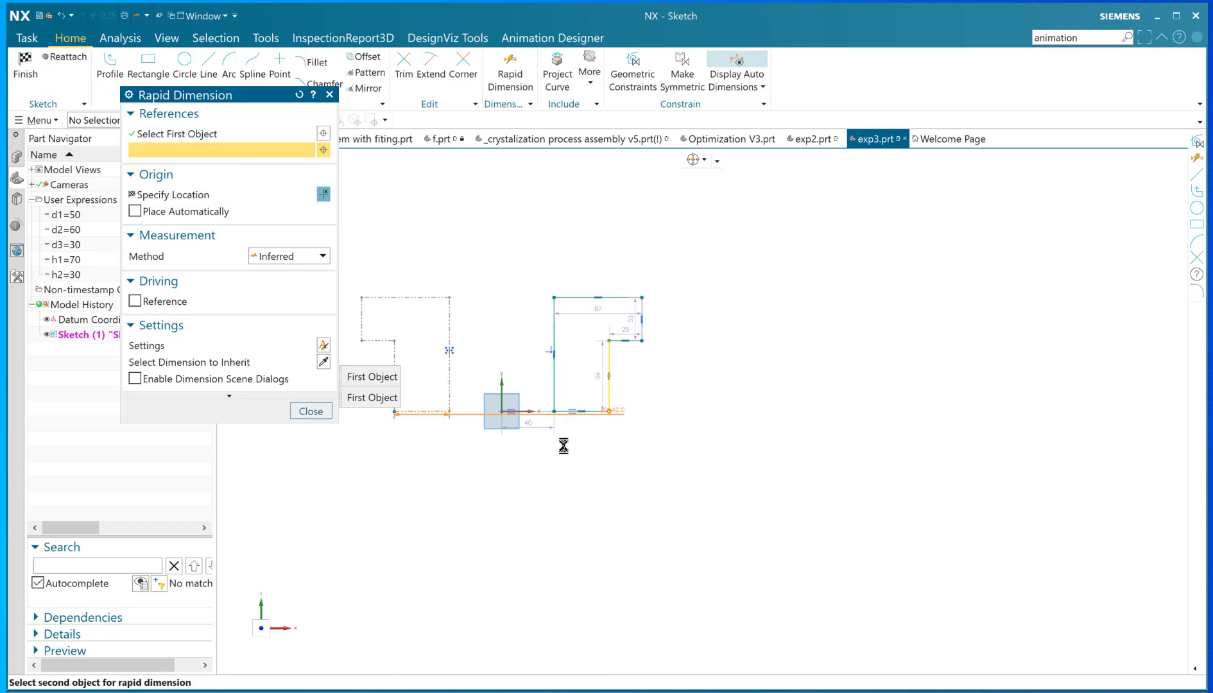
{"action": "left_click", "coordinate": [310, 413]}
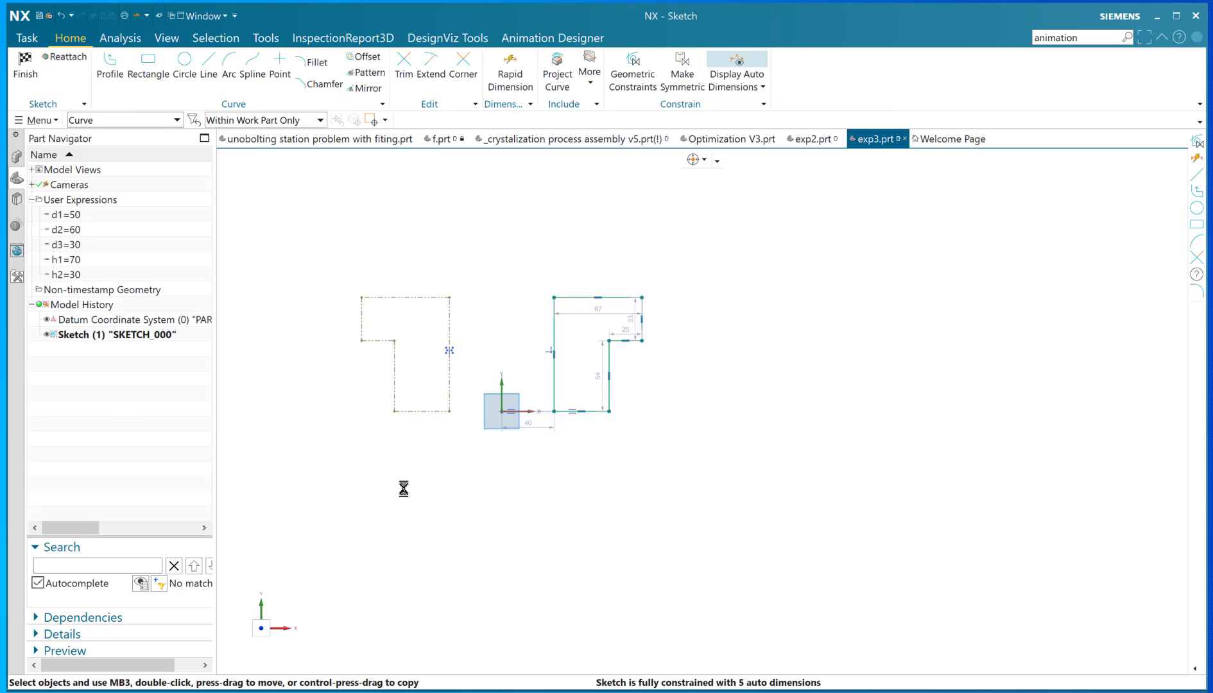
Dimension the distance between the lower section's outer edge and its mirrored reference edge, driving it with expression d1
{"action": "key", "text": "d"}
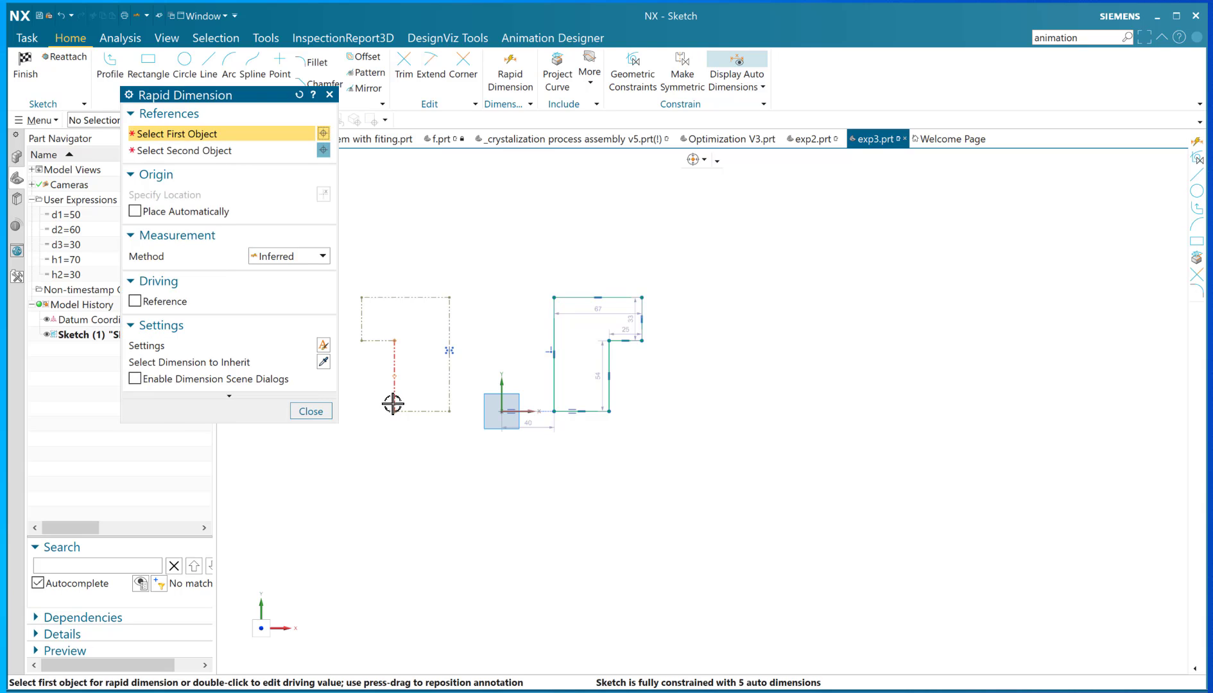
{"action": "left_click", "coordinate": [393, 403]}
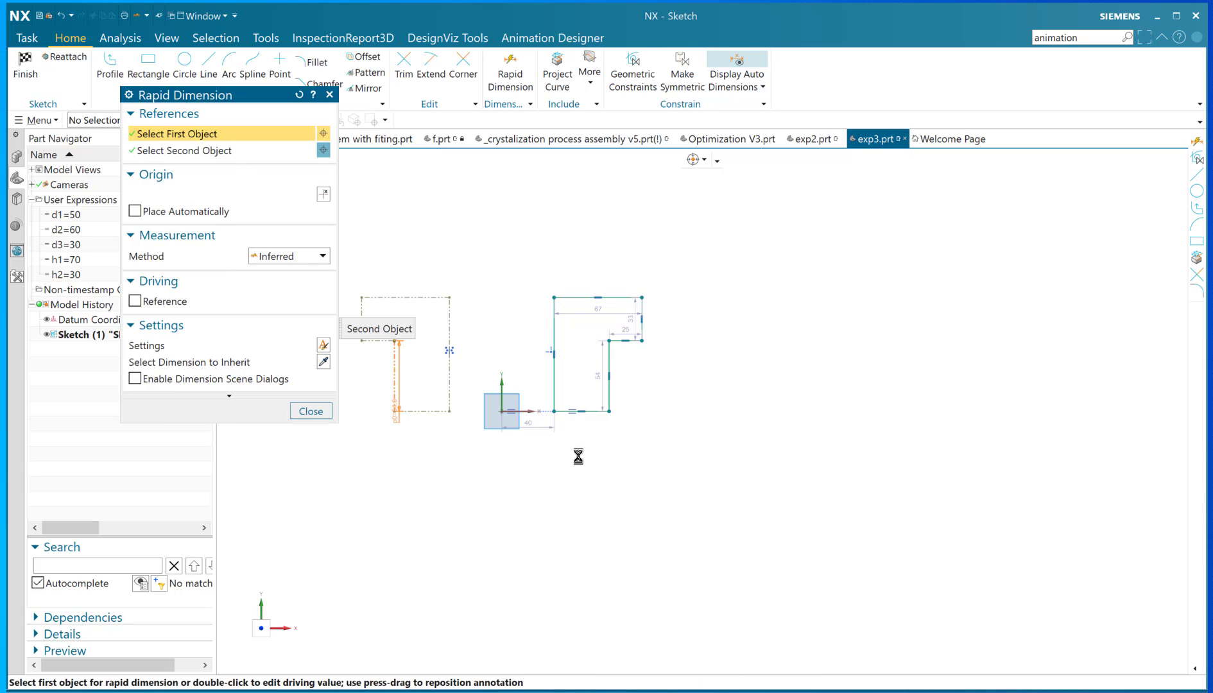
{"action": "left_click", "coordinate": [609, 404]}
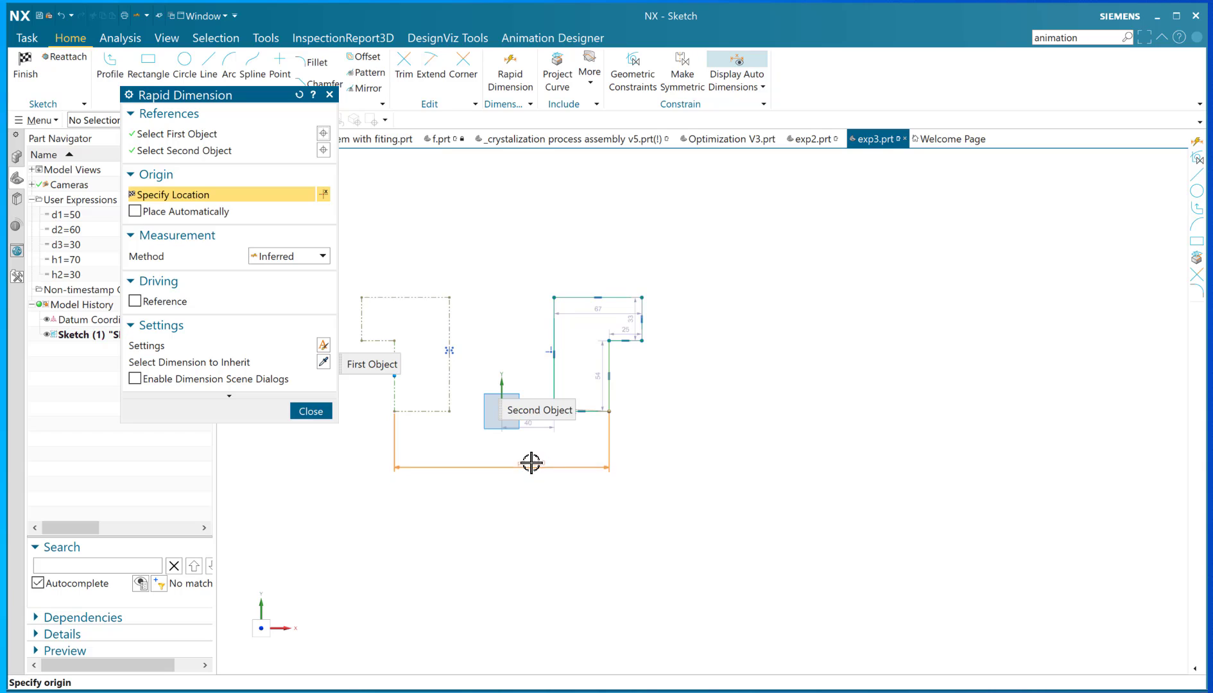
{"action": "left_click", "coordinate": [531, 462]}
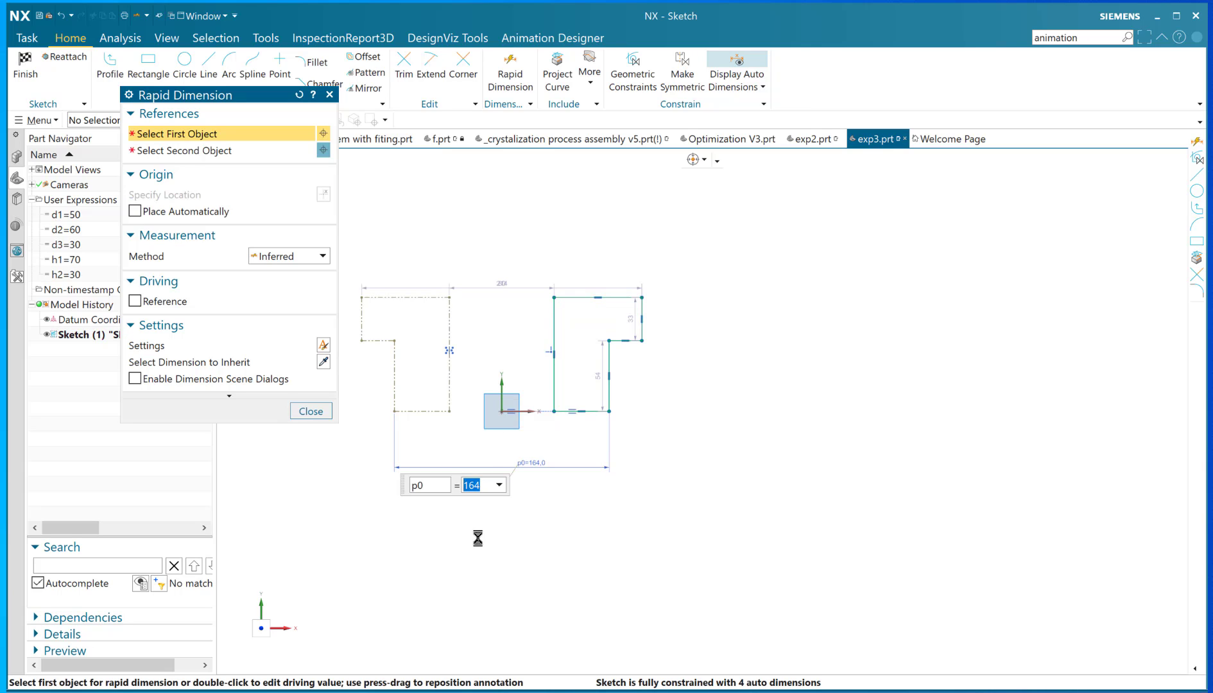
{"action": "type", "text": "d1"}
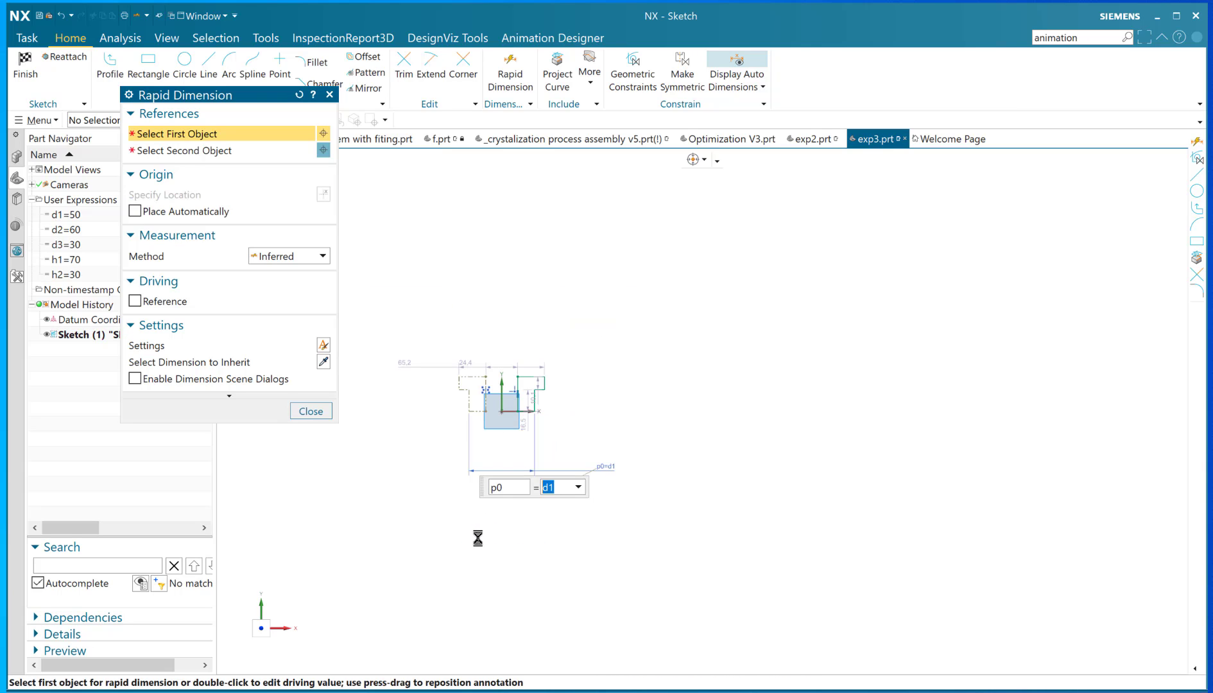
Dimension the overall width between the outermost upper corners of the profile and its mirrored copy, setting it to d2
{"action": "scroll", "coordinate": [483, 445], "scroll_direction": "up", "scroll_amount": 2}
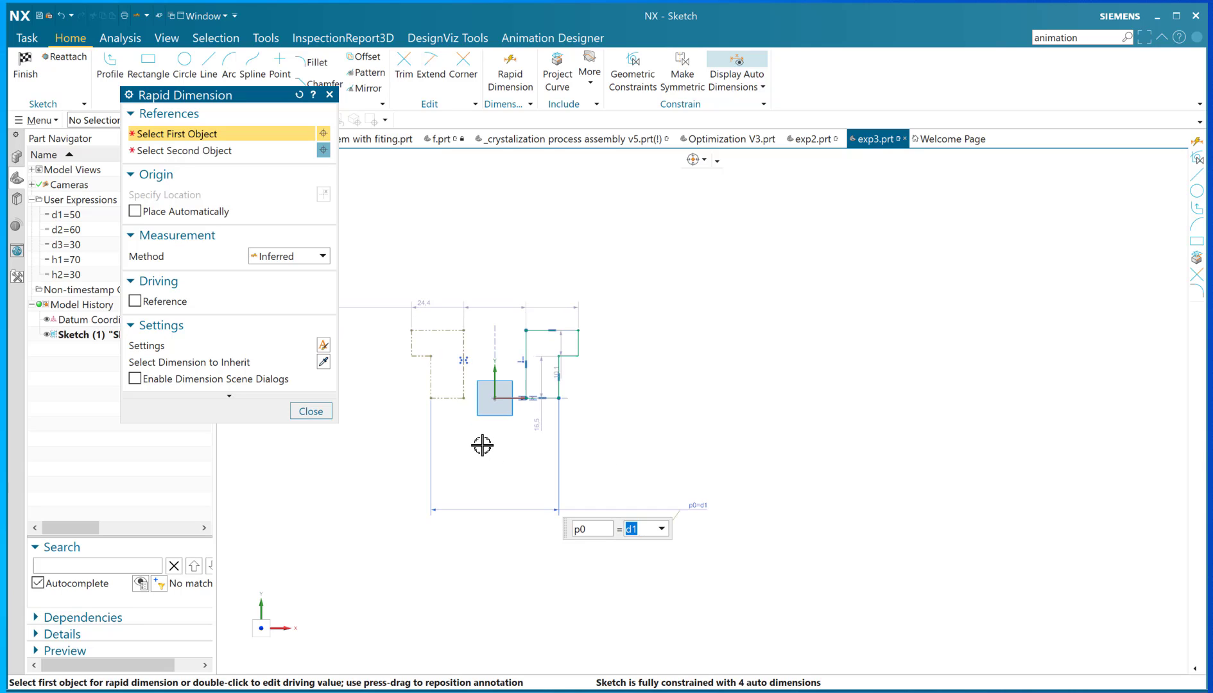
{"action": "left_click", "coordinate": [406, 330]}
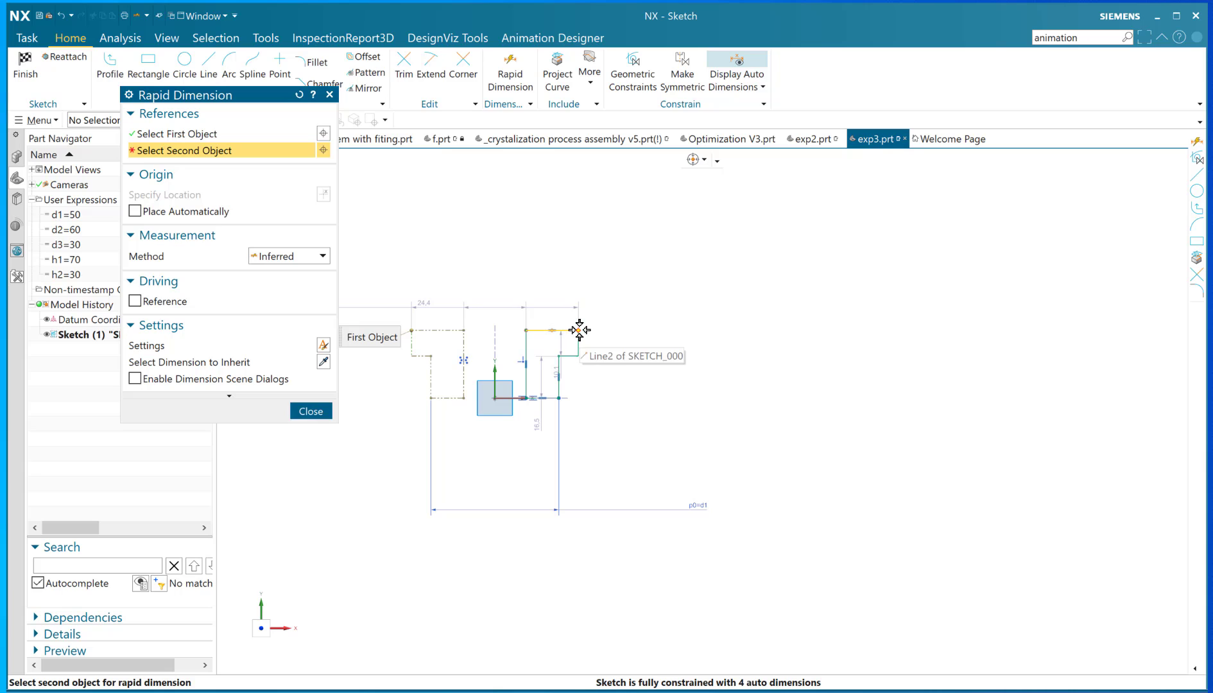
{"action": "left_click", "coordinate": [579, 330]}
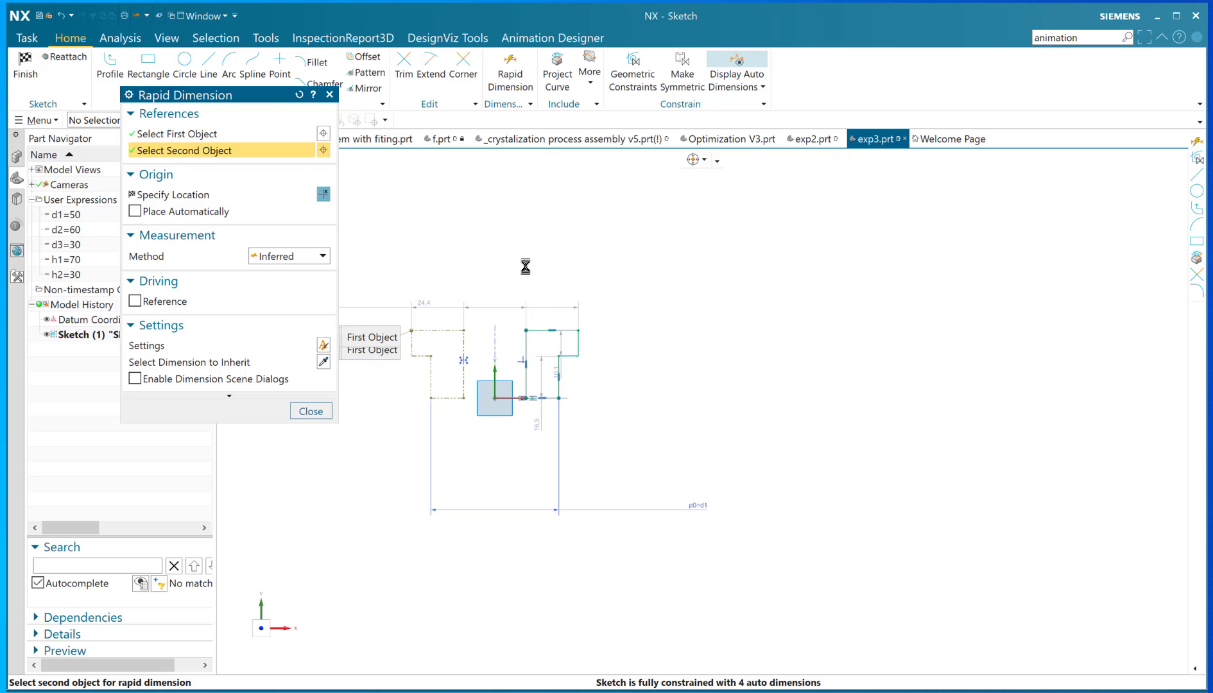
{"action": "left_click", "coordinate": [630, 291]}
{"action": "type", "text": "d2"}
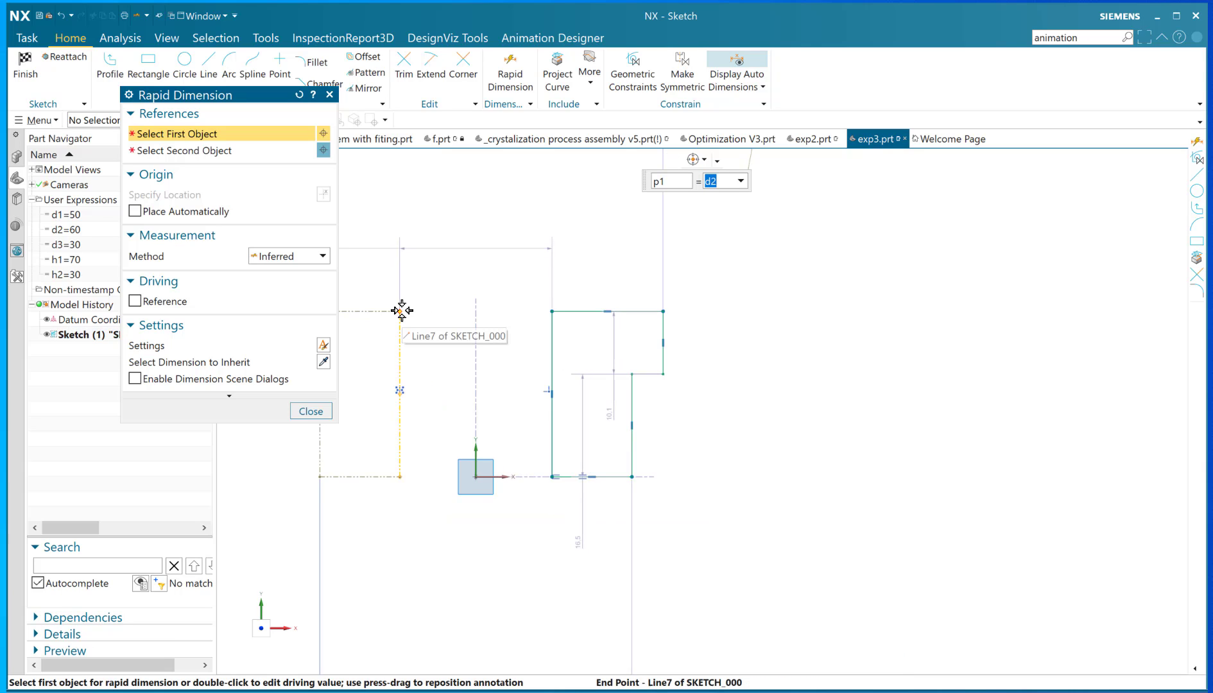
Dimension the gap between the inner upper corners of the profile and its mirrored copy, setting it to d3
{"action": "left_click", "coordinate": [551, 311]}
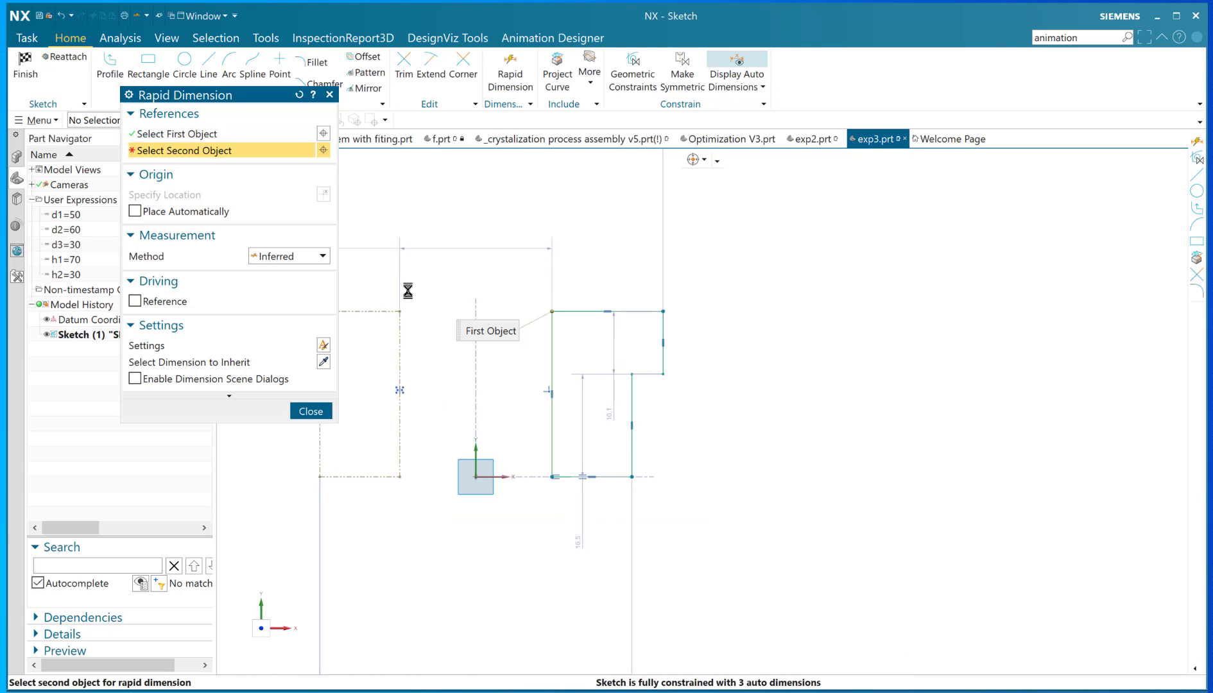
{"action": "left_click", "coordinate": [407, 291]}
{"action": "left_click", "coordinate": [437, 234]}
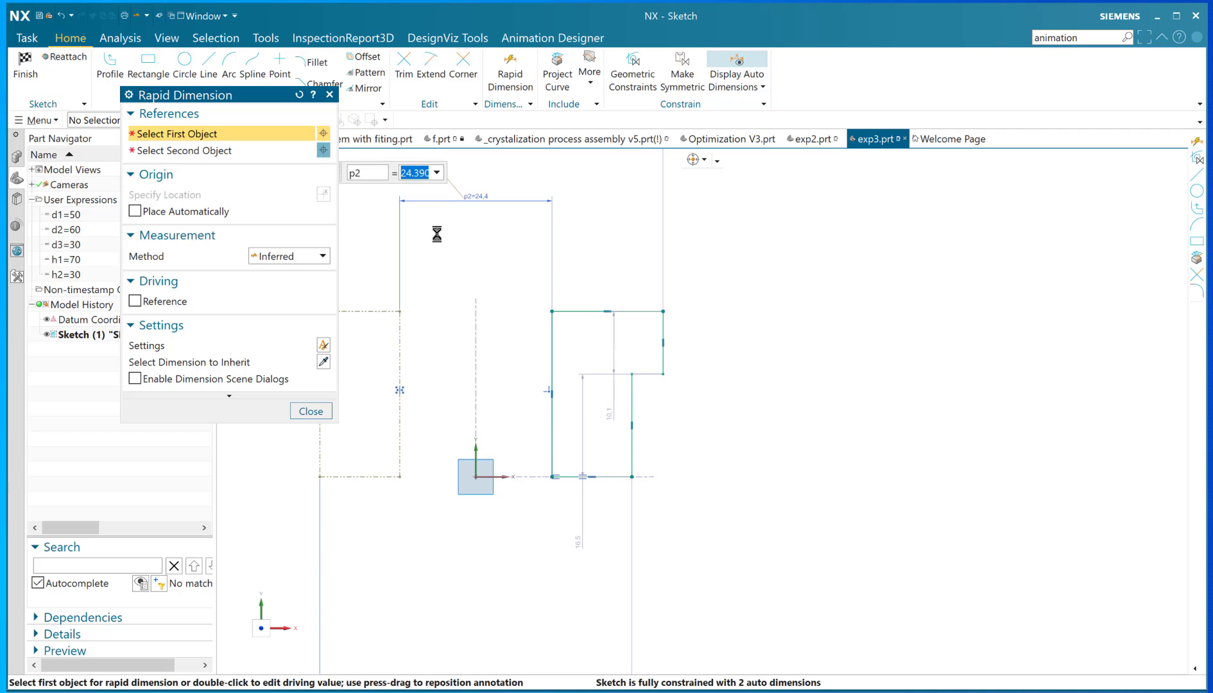
{"action": "type", "text": "d"}
{"action": "left_click", "coordinate": [436, 234]}
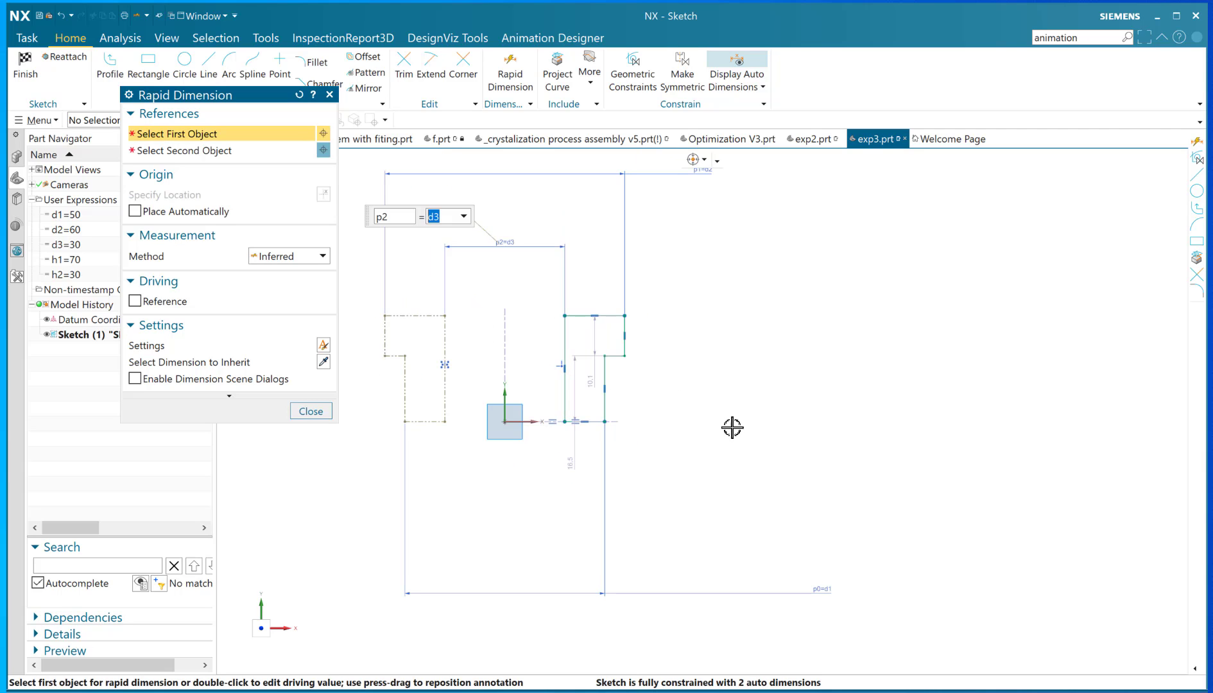
Dimension the solid profile's overall height from its top outer corner to its base, setting it to h1
{"action": "left_click", "coordinate": [626, 315]}
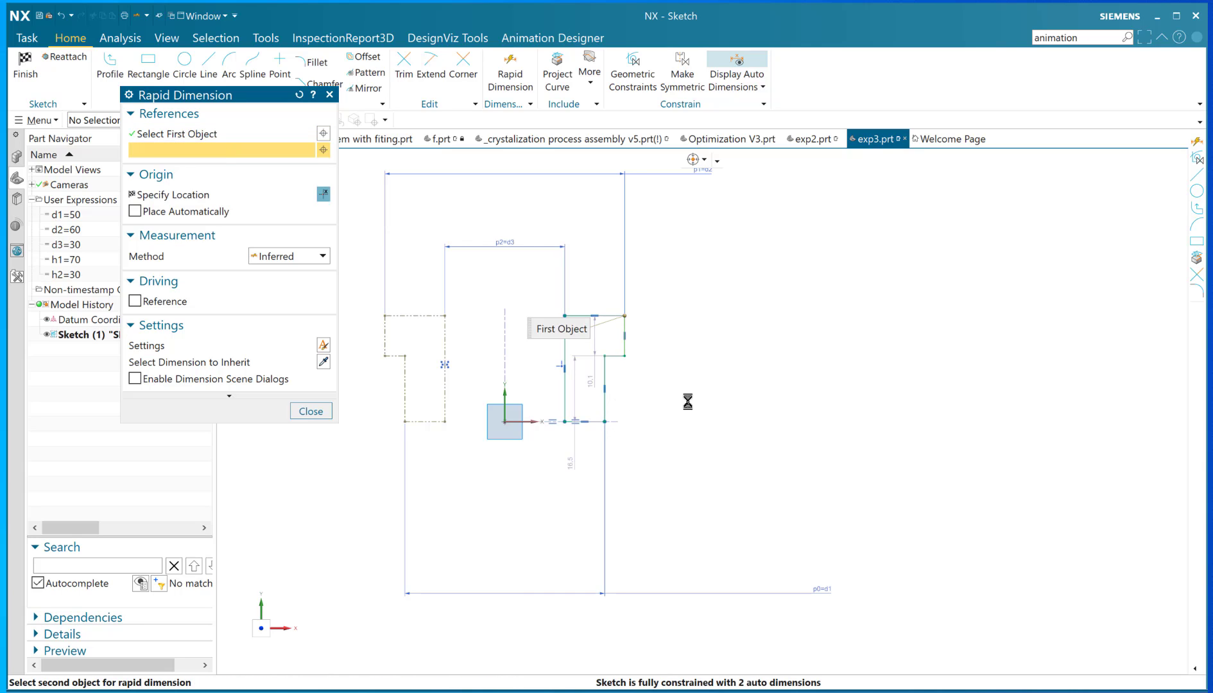
{"action": "left_click", "coordinate": [723, 367]}
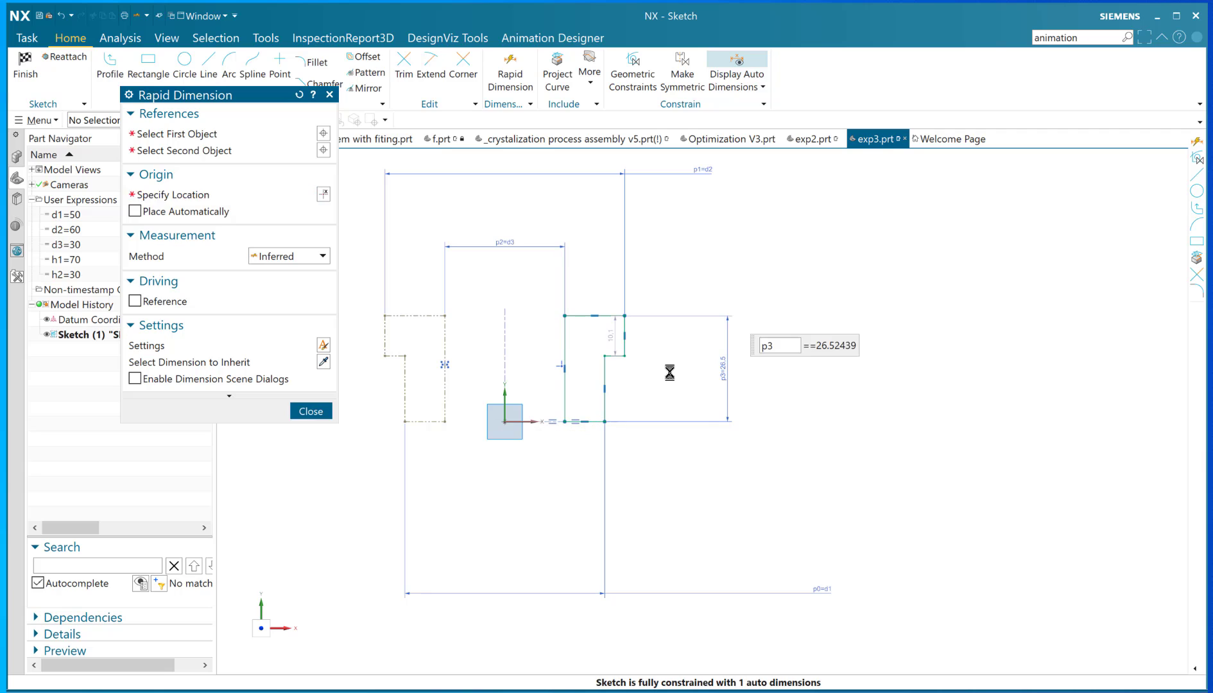
{"action": "type", "text": "h1"}
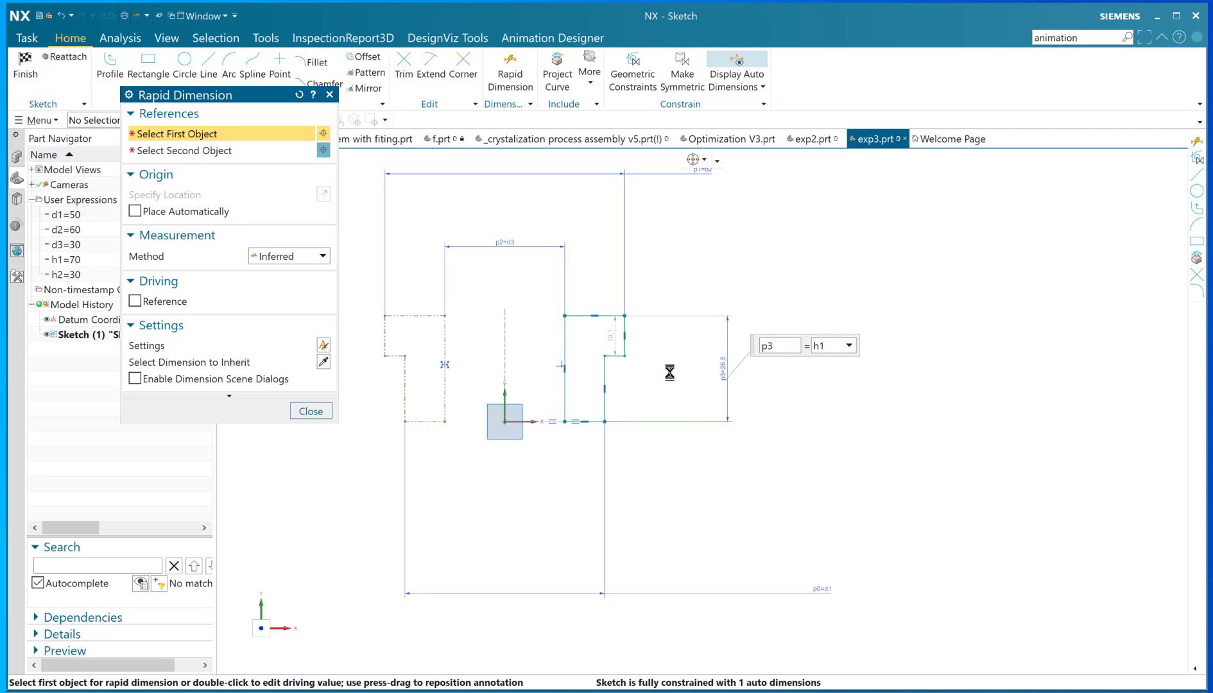
Dimension the height of the profile's wider upper section from its top corner to the step, setting it to h2
{"action": "scroll", "coordinate": [632, 393], "scroll_direction": "down", "scroll_amount": 1}
{"action": "scroll", "coordinate": [669, 205], "scroll_direction": "up", "scroll_amount": 2}
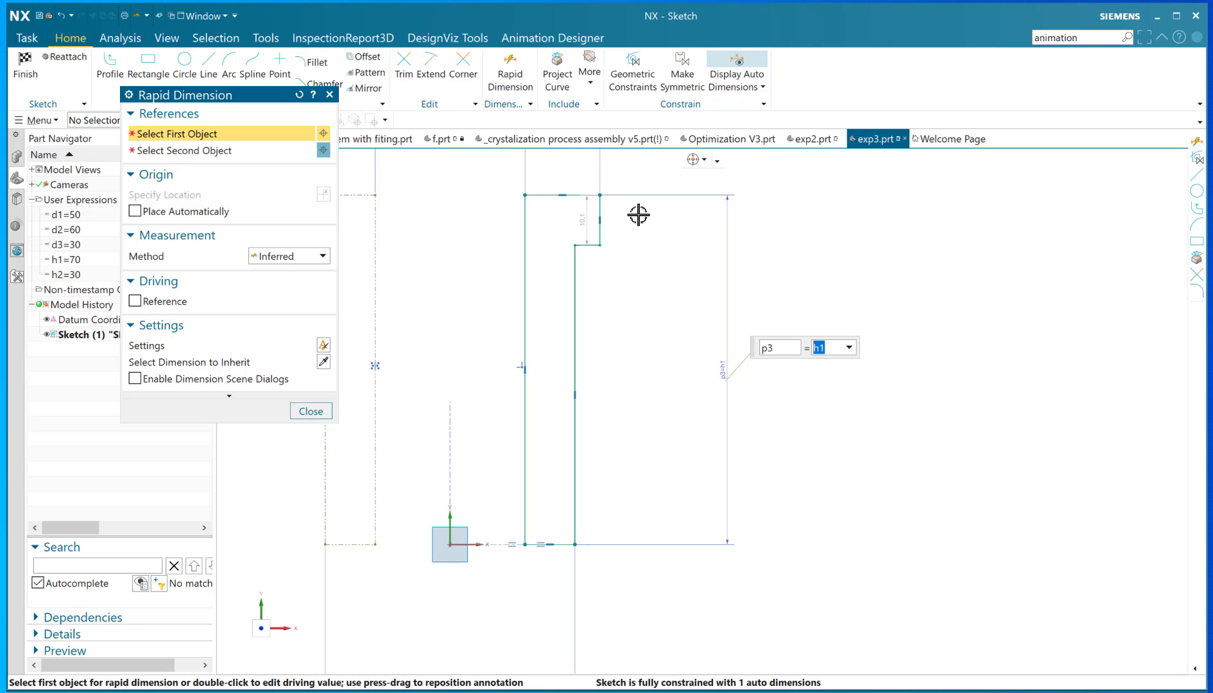
{"action": "scroll", "coordinate": [612, 202], "scroll_direction": "up", "scroll_amount": 2}
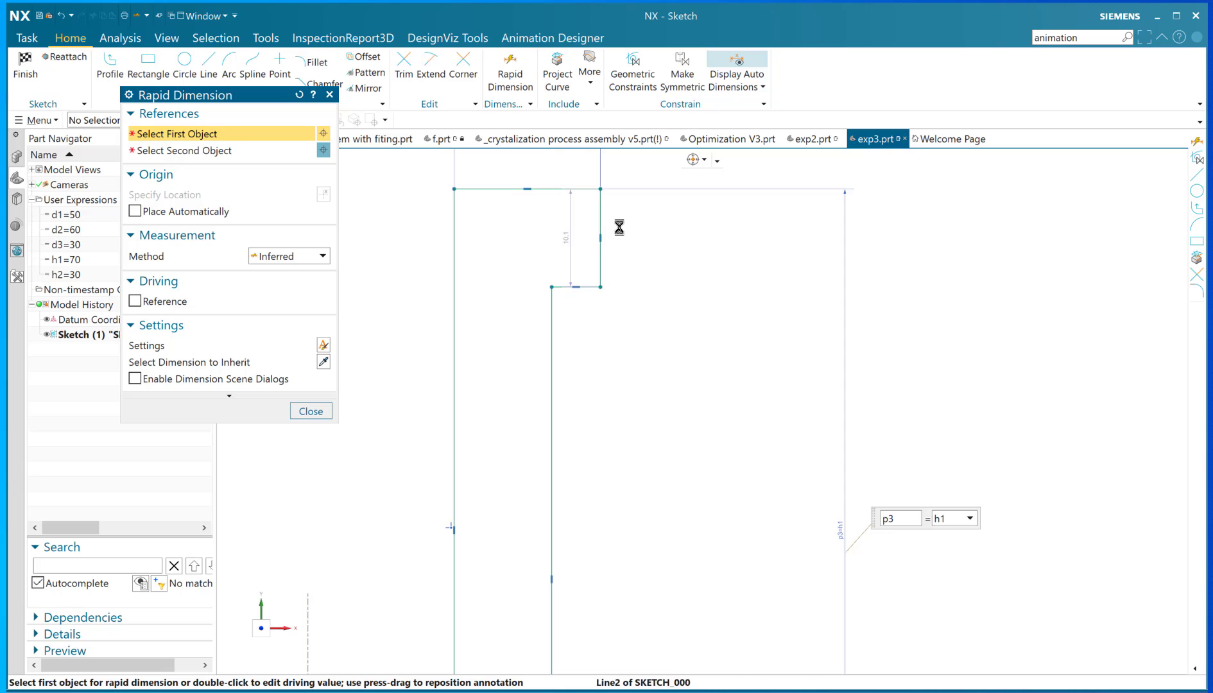
{"action": "left_click", "coordinate": [601, 282]}
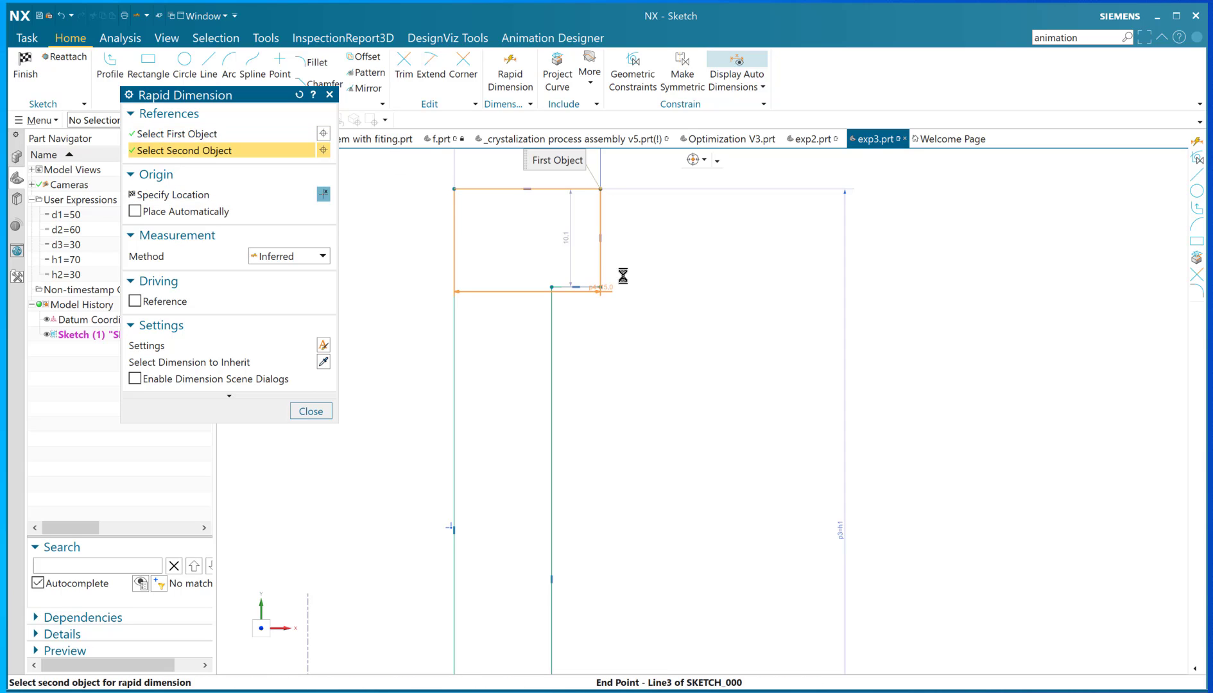
{"action": "left_click", "coordinate": [619, 275]}
{"action": "left_click", "coordinate": [689, 246]}
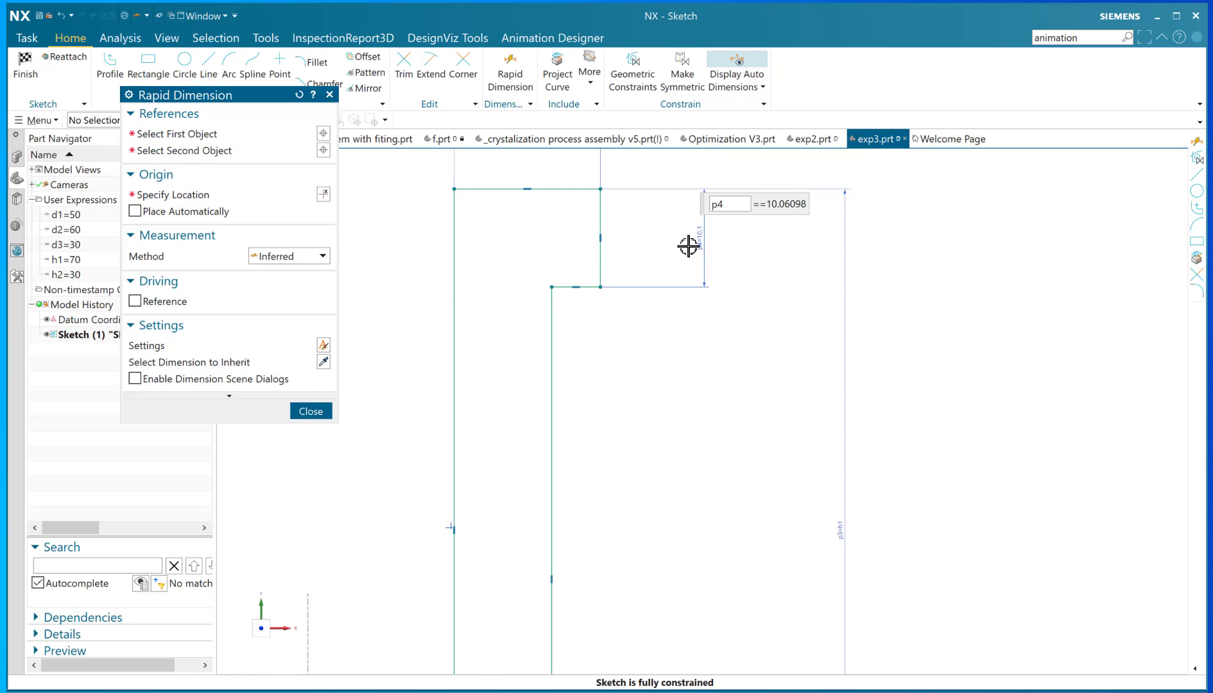
{"action": "type", "text": "h2"}
{"action": "key", "text": "Return"}
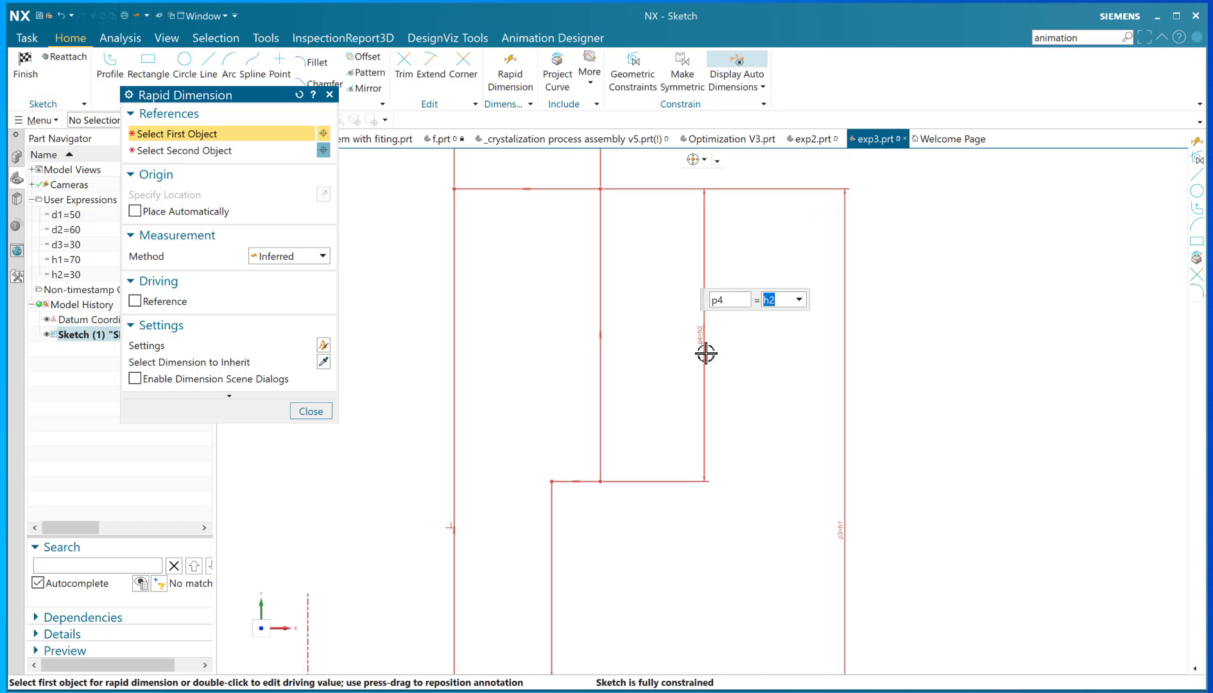
{"action": "scroll", "coordinate": [730, 346], "scroll_direction": "down", "scroll_amount": 4}
{"action": "scroll", "coordinate": [703, 279], "scroll_direction": "down", "scroll_amount": 3}
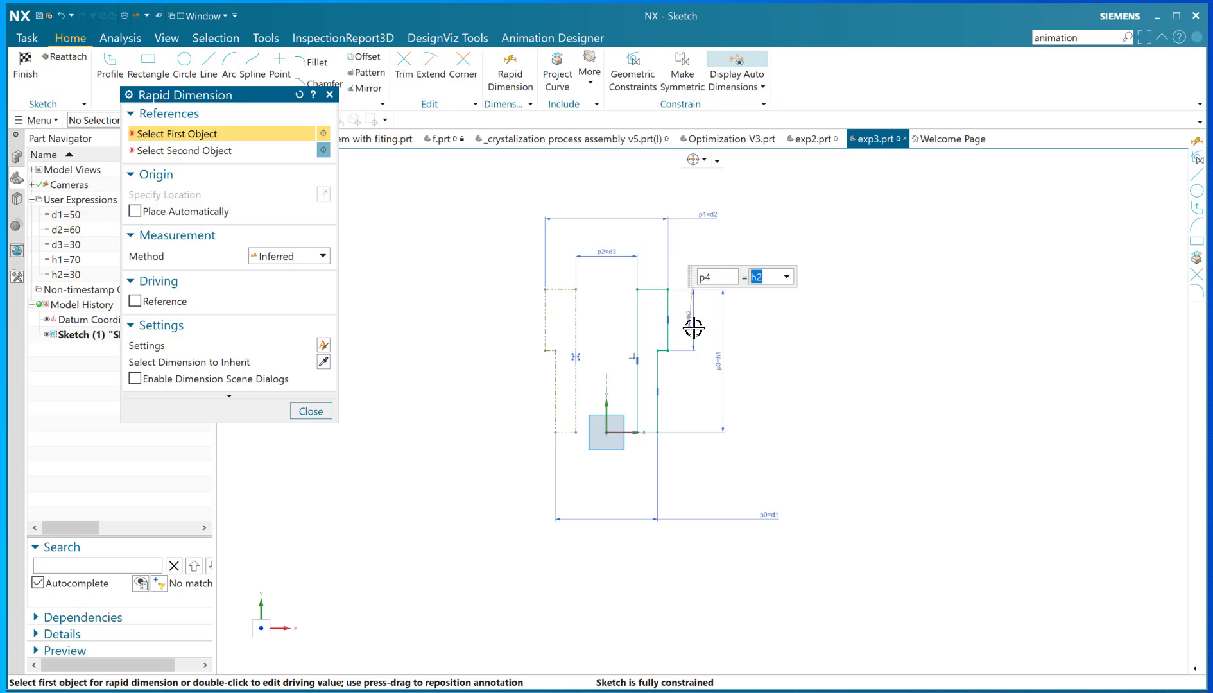
End dimensioning and finish the sketch to return to modeling
{"action": "left_click", "coordinate": [311, 411]}
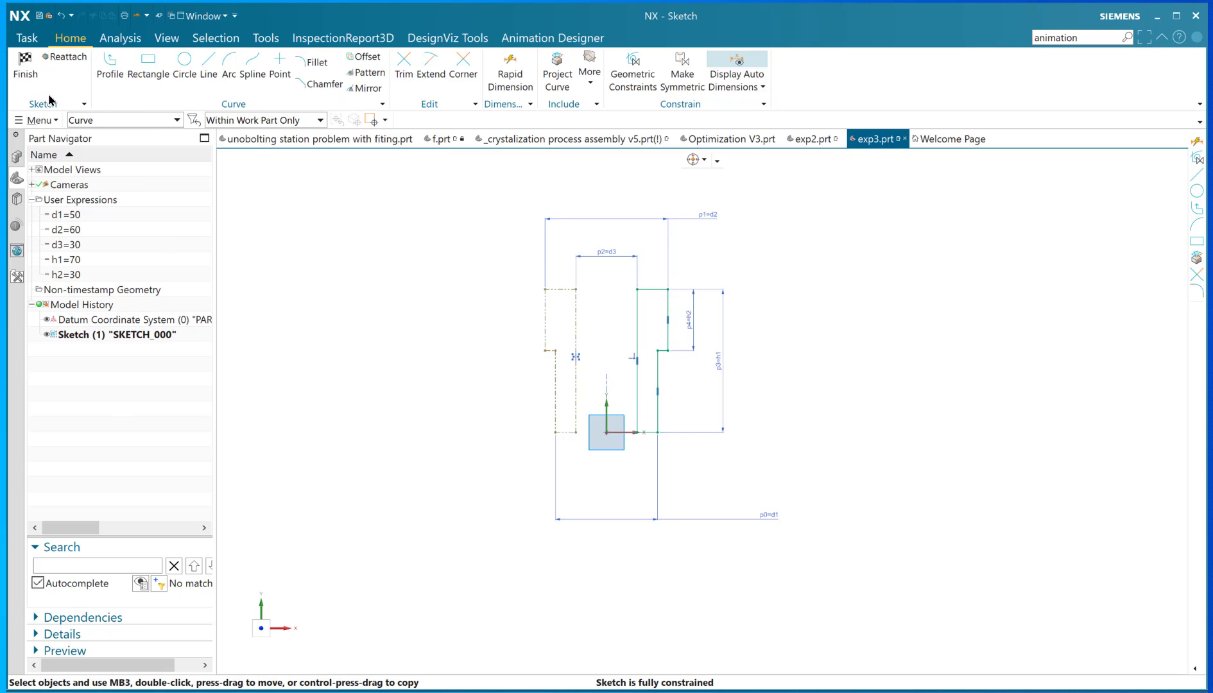
{"action": "left_click", "coordinate": [25, 64]}
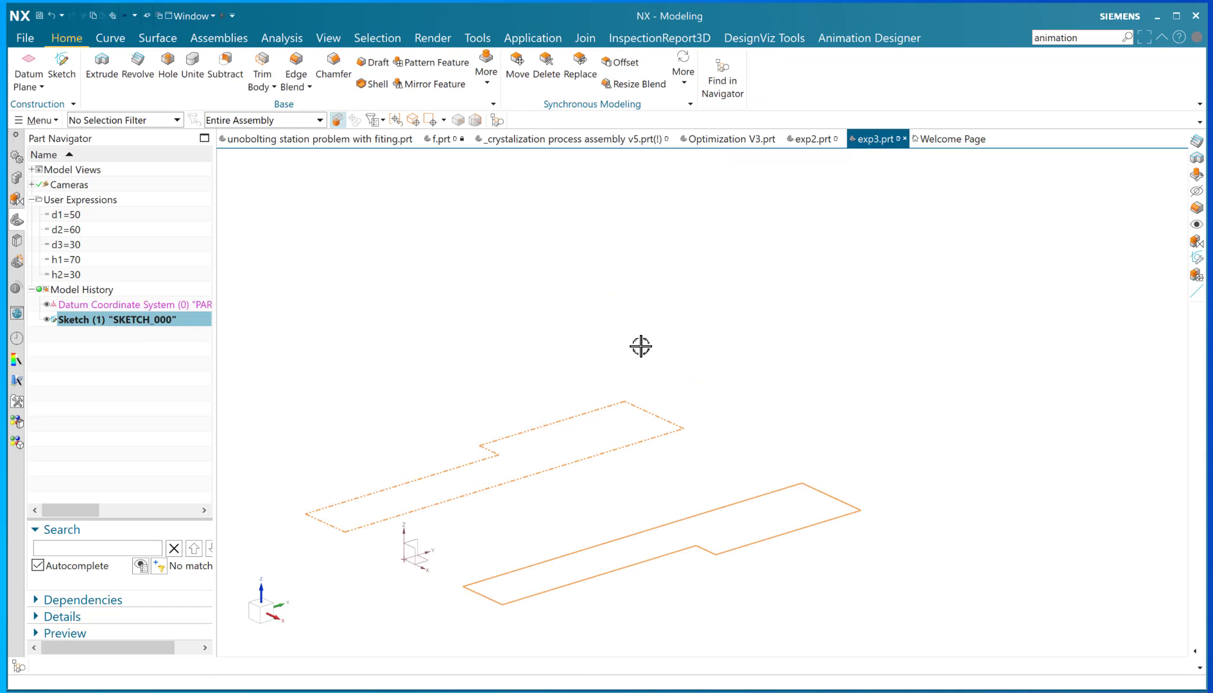
{"action": "left_click", "coordinate": [136, 368]}
Revolve the connected solid-line profile 360° about the datum coordinate system's Y axis into a solid body
{"action": "mouse_move", "coordinate": [495, 298]}
{"action": "middle_mouse_down"}
{"action": "mouse_move", "coordinate": [541, 384]}
{"action": "mouse_move", "coordinate": [507, 382]}
{"action": "mouse_move", "coordinate": [522, 249]}
{"action": "mouse_move", "coordinate": [561, 353]}
{"action": "mouse_move", "coordinate": [582, 344]}
{"action": "middle_mouse_up"}
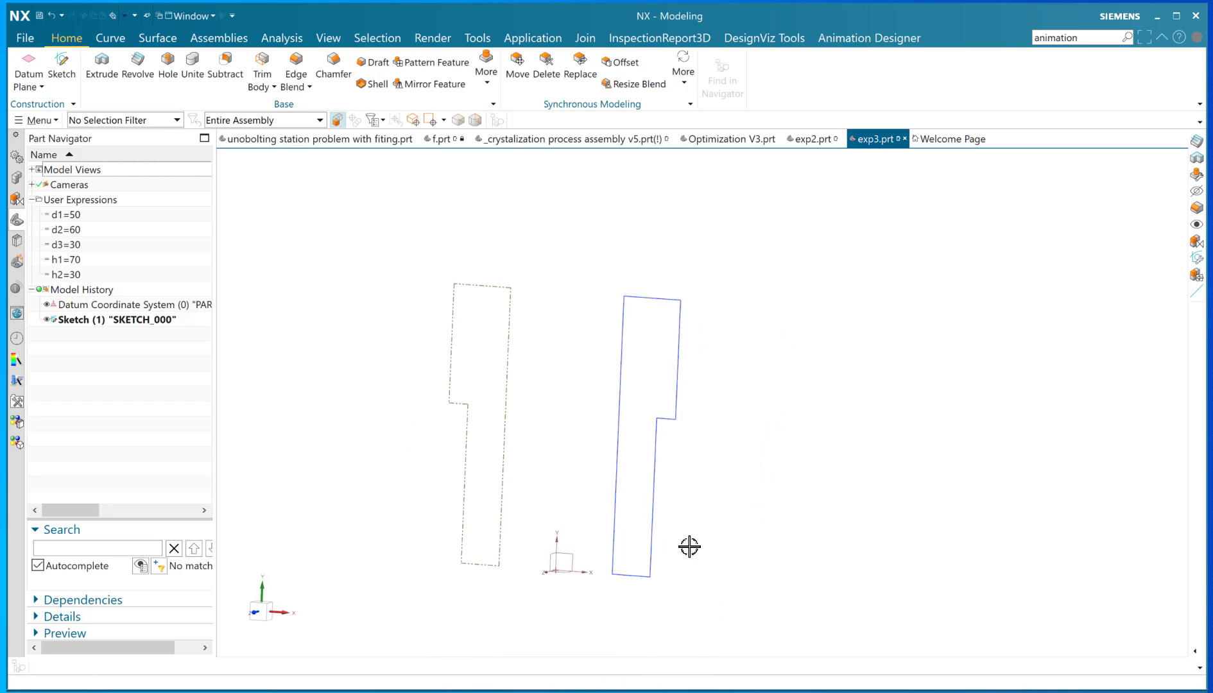
{"action": "mouse_move", "coordinate": [690, 547]}
{"action": "middle_mouse_down"}
{"action": "mouse_move", "coordinate": [745, 523]}
{"action": "mouse_move", "coordinate": [688, 459]}
{"action": "middle_mouse_up"}
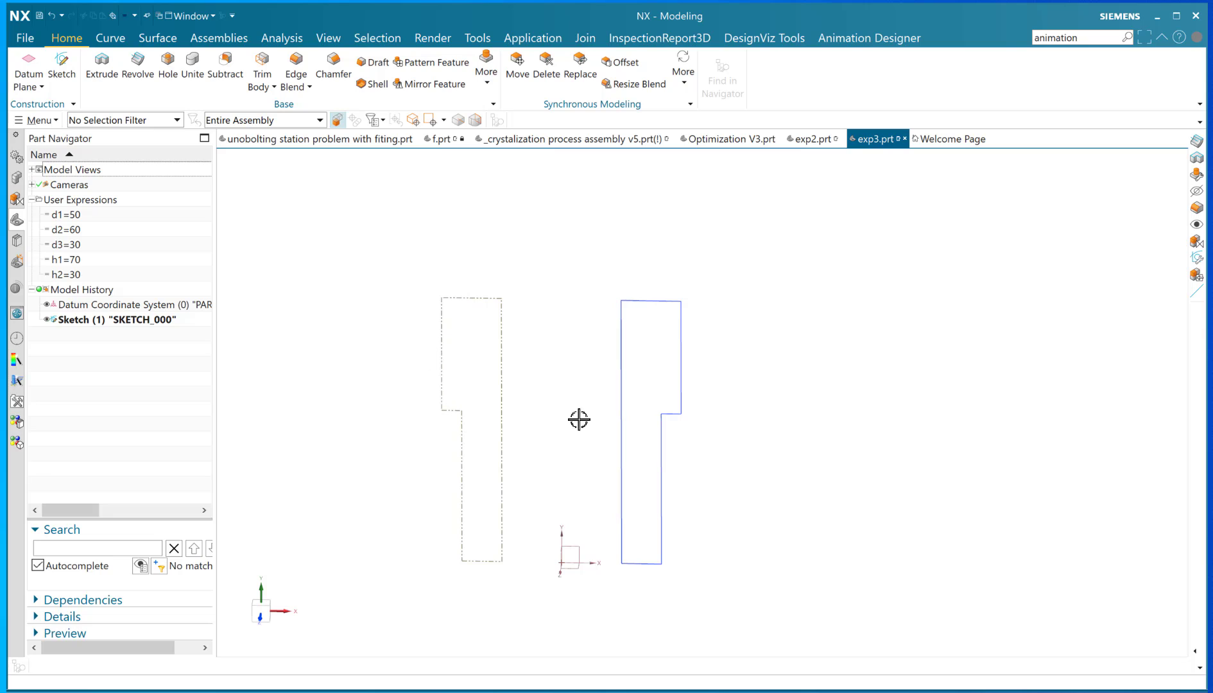
{"action": "left_click", "coordinate": [137, 61]}
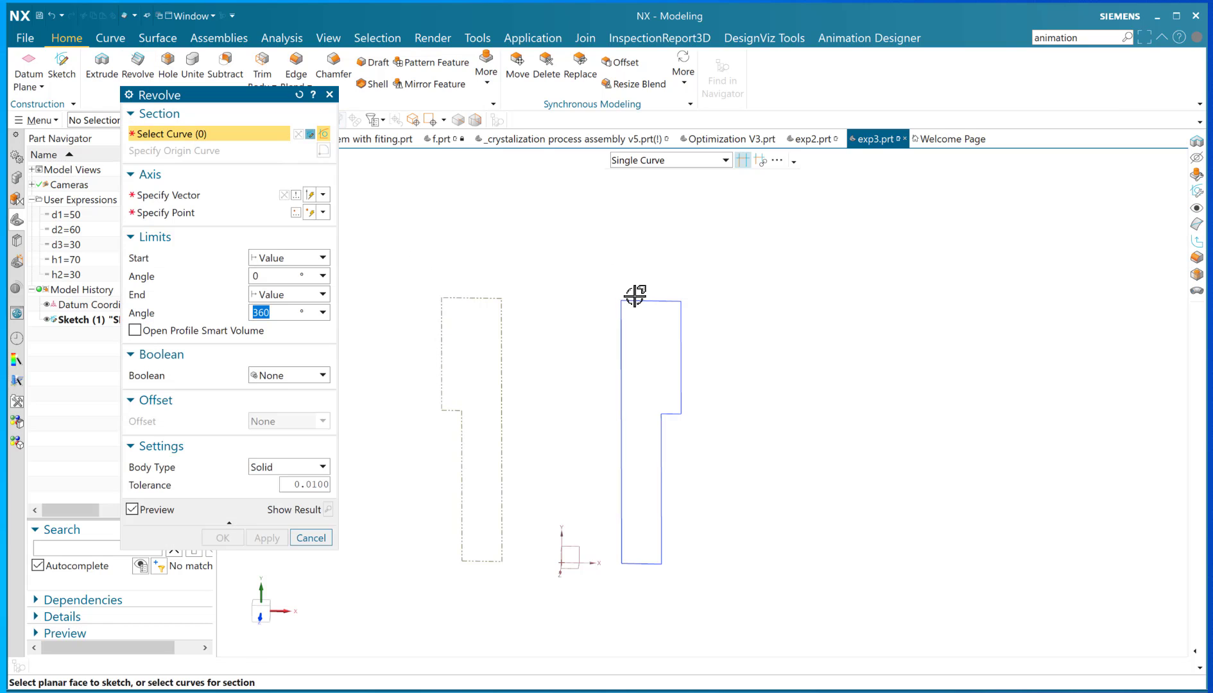
{"action": "left_click", "coordinate": [725, 160]}
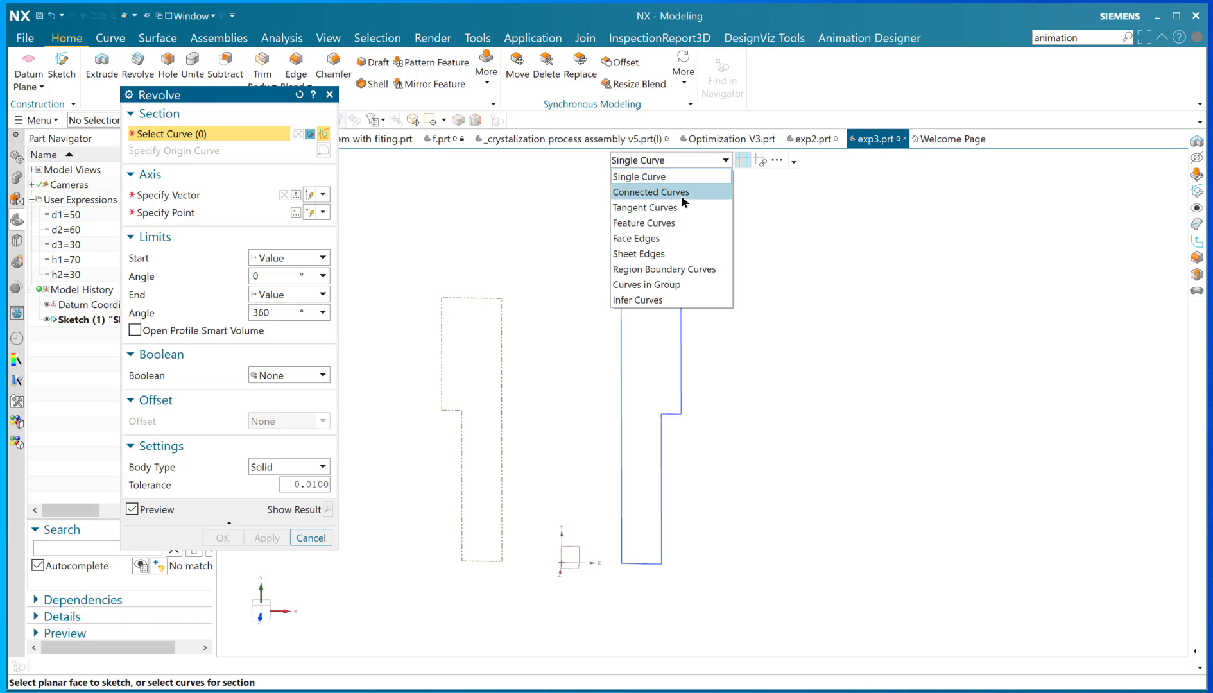
{"action": "left_click", "coordinate": [674, 193]}
{"action": "left_click", "coordinate": [652, 300]}
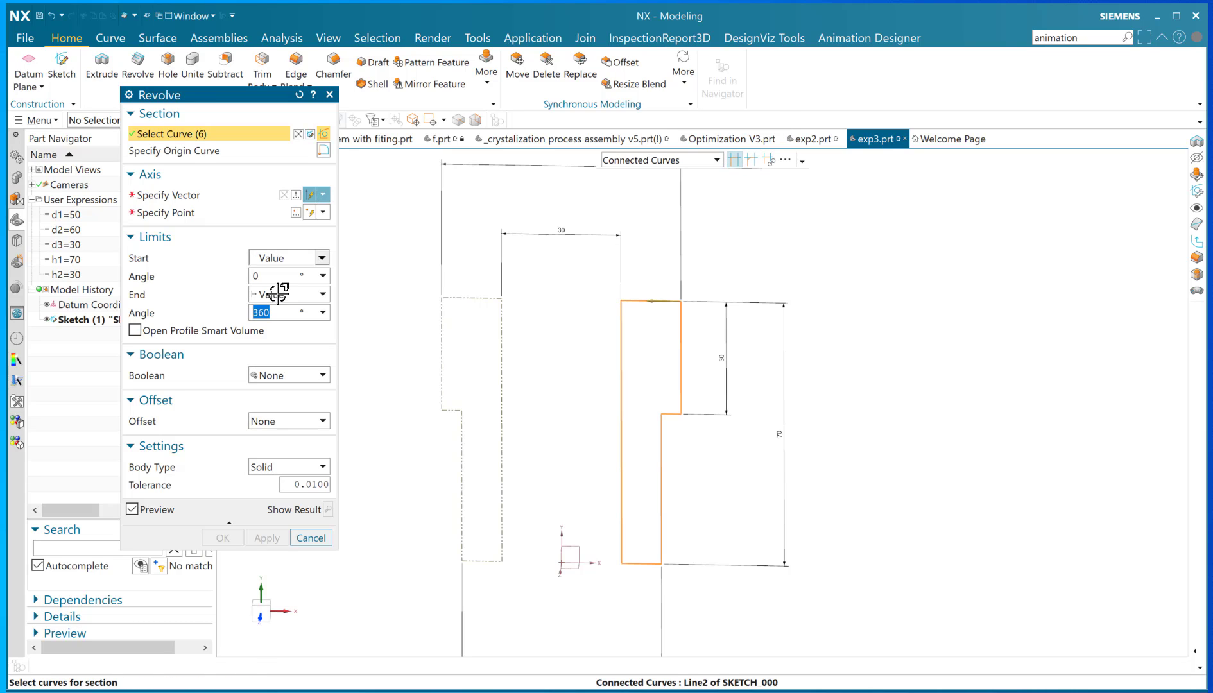
{"action": "left_click", "coordinate": [176, 194]}
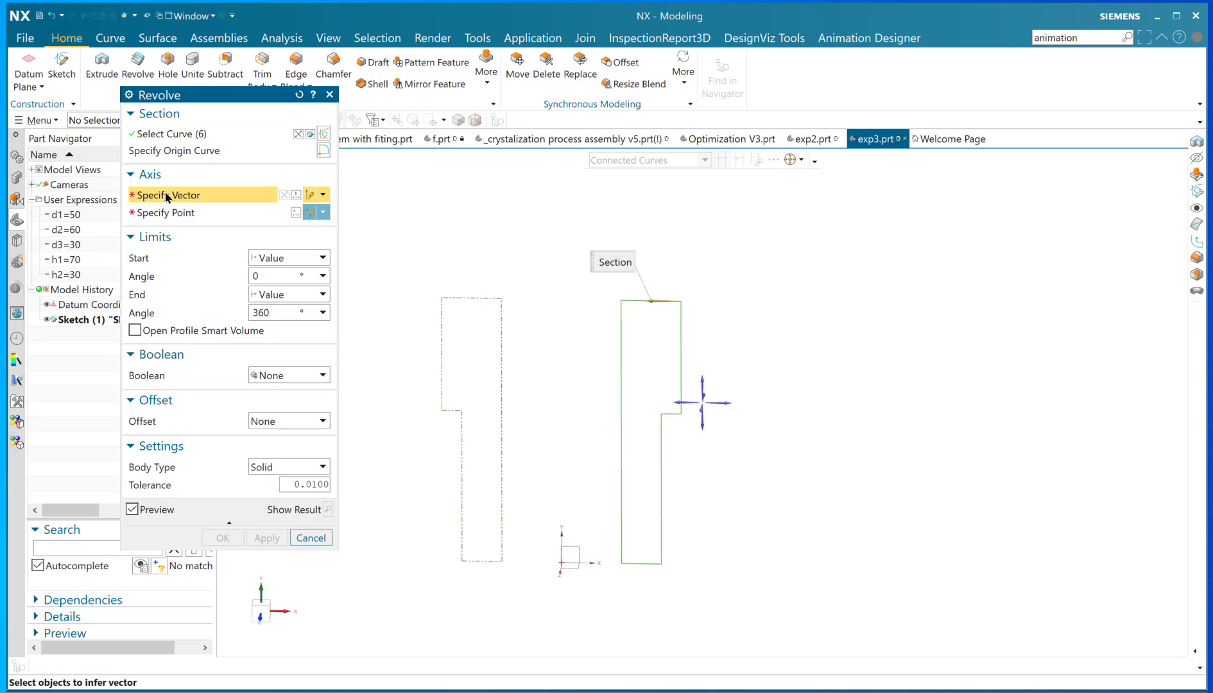
{"action": "left_click", "coordinate": [561, 535]}
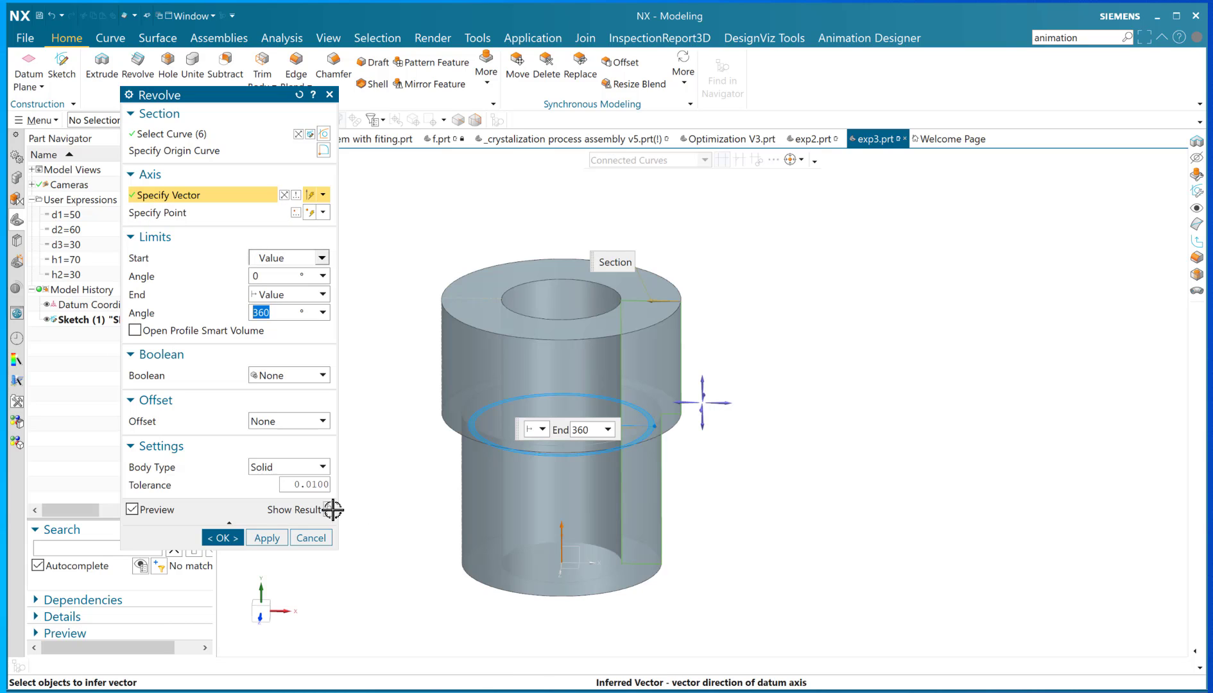
{"action": "left_click", "coordinate": [222, 538]}
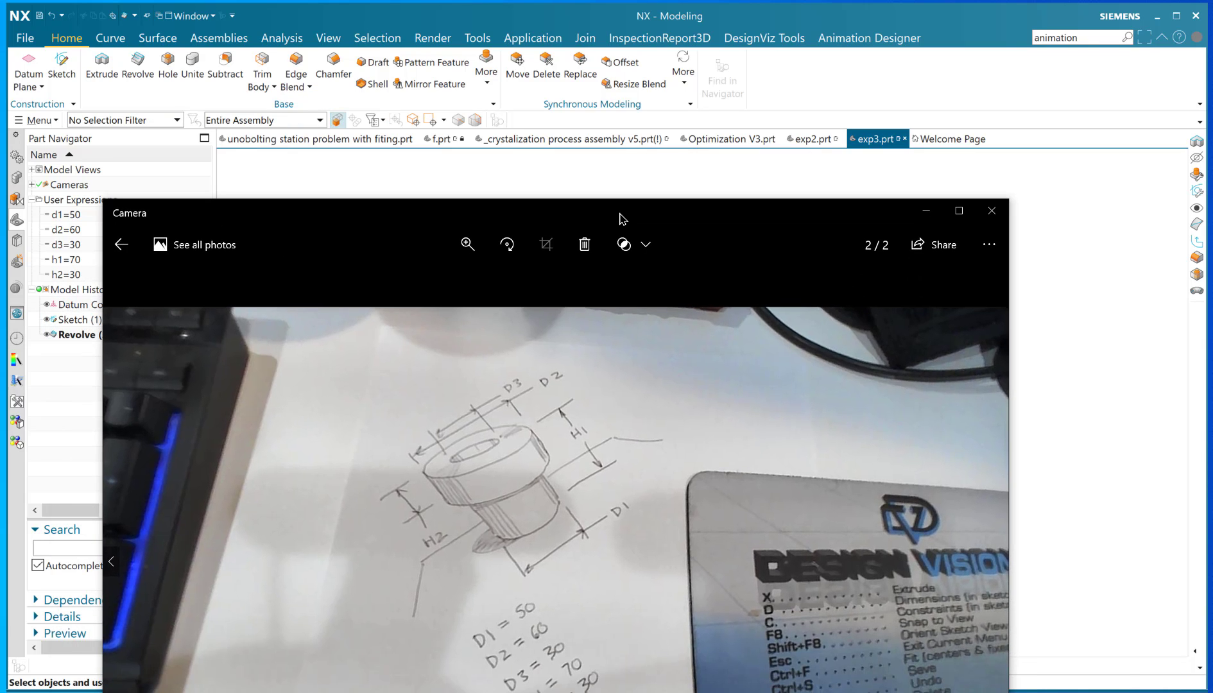
Examine the revolved bushing and go through the user expressions d1, d2, d3, h1 and h2 that drive it
{"action": "scroll", "coordinate": [406, 303], "scroll_direction": "down", "scroll_amount": 2}
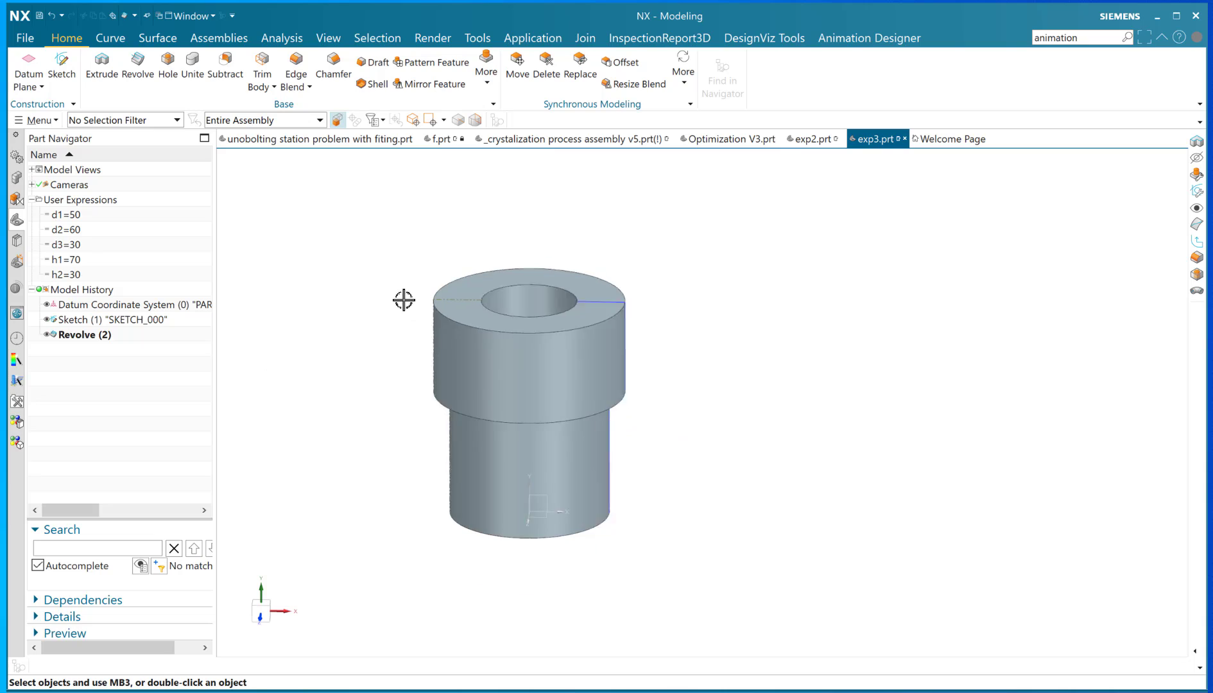
{"action": "scroll", "coordinate": [700, 446], "scroll_direction": "up", "scroll_amount": 2}
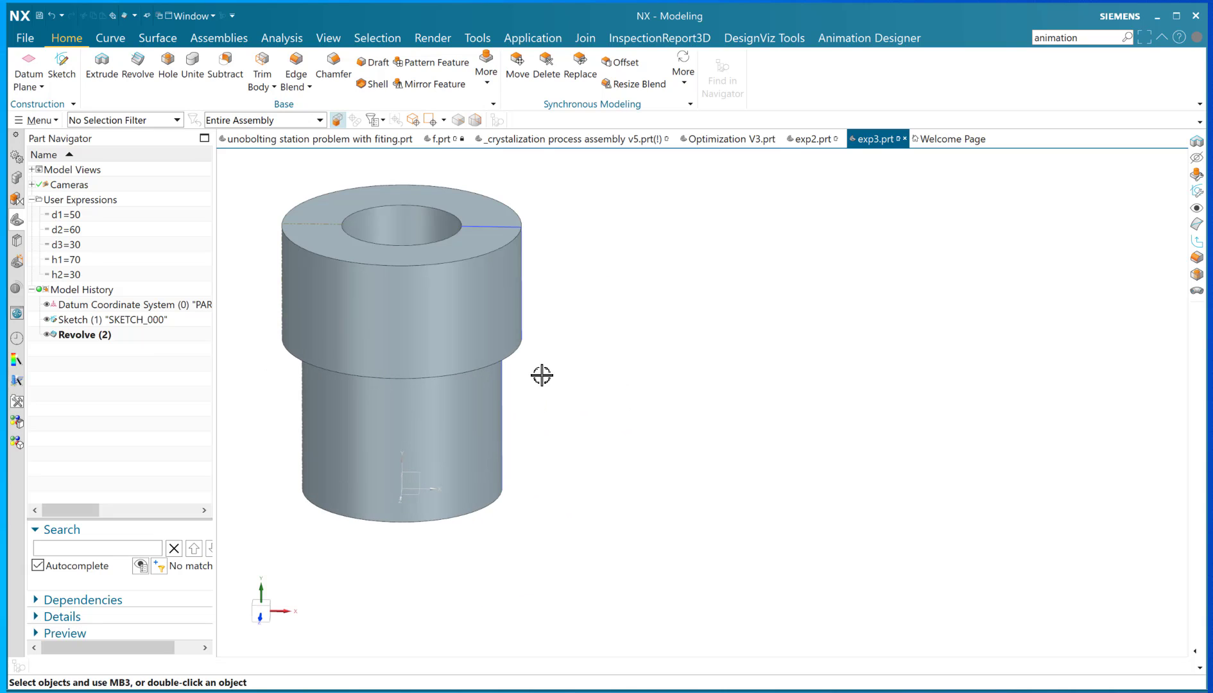
{"action": "left_click", "coordinate": [83, 217]}
{"action": "left_click", "coordinate": [82, 229]}
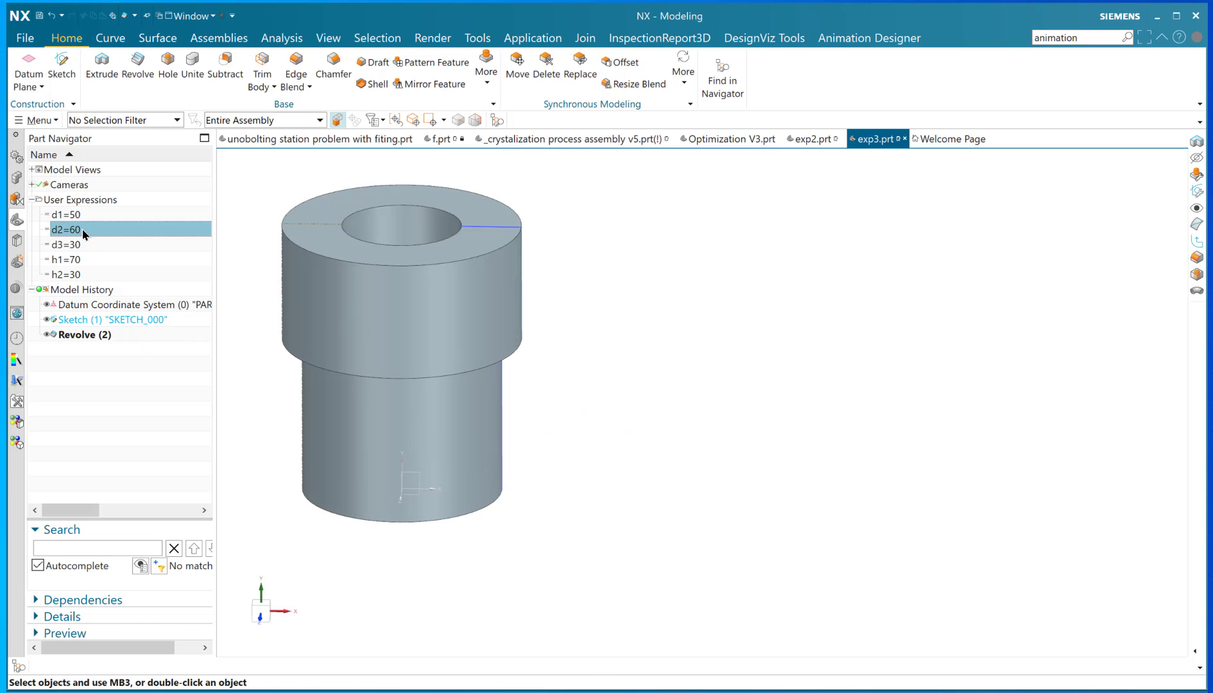
{"action": "left_click", "coordinate": [81, 244]}
{"action": "left_click", "coordinate": [81, 260]}
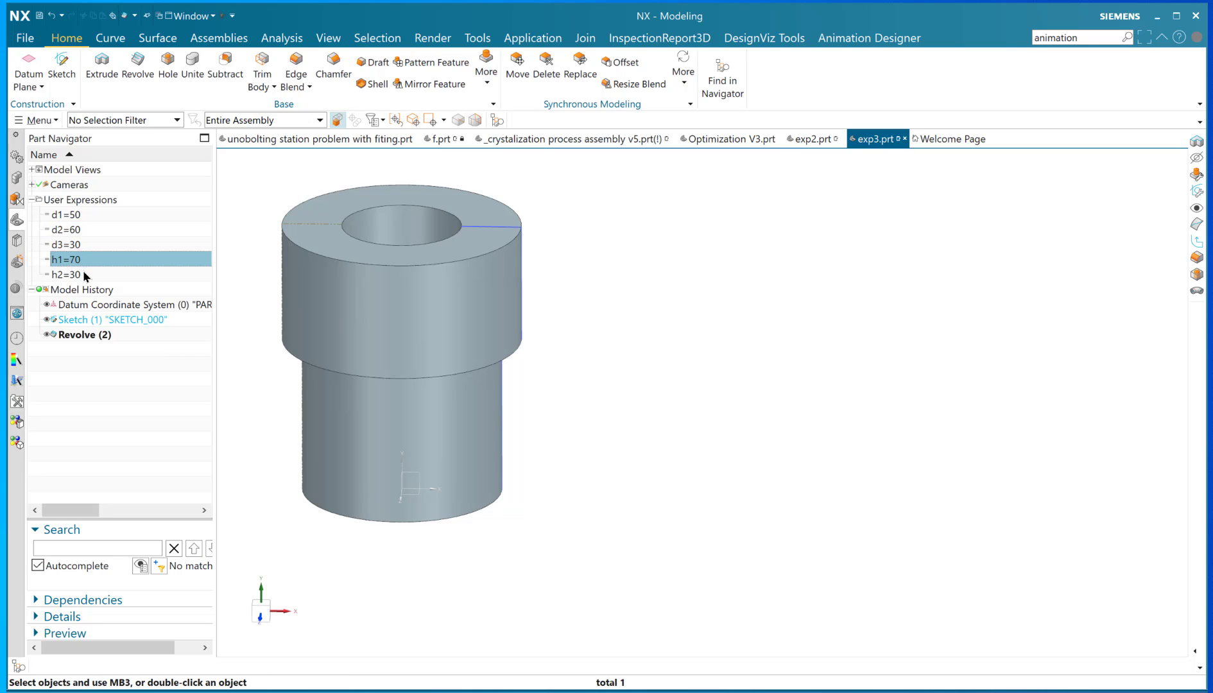
{"action": "left_click", "coordinate": [85, 274]}
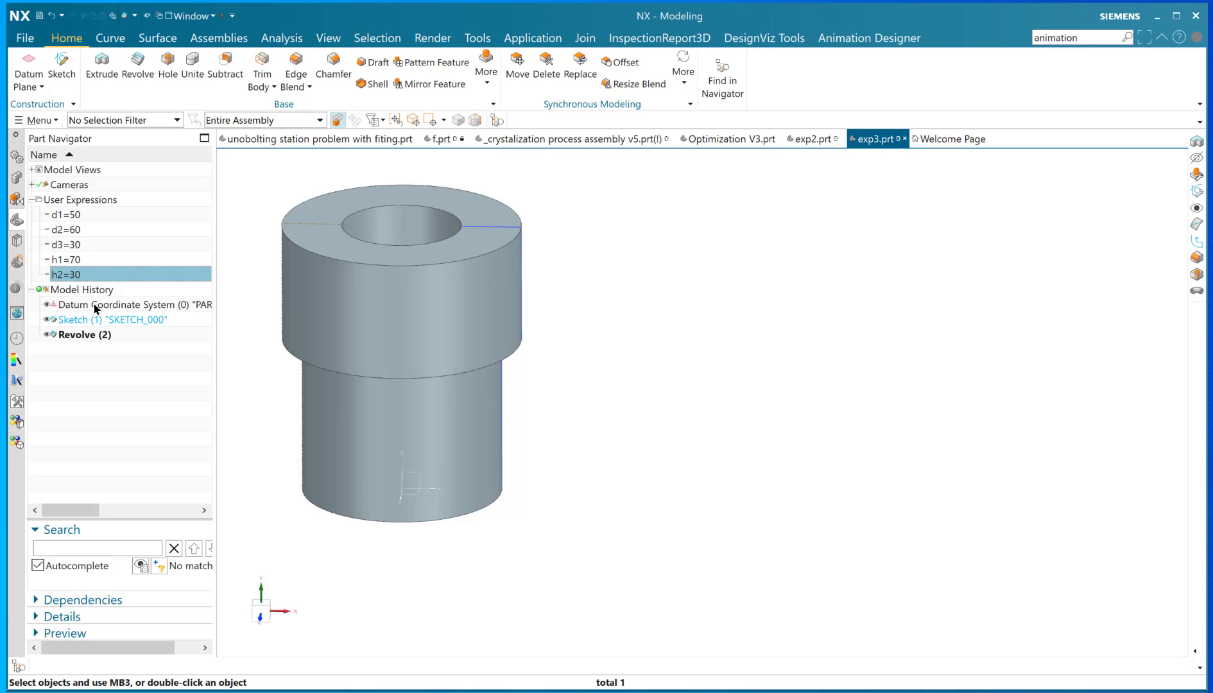
Set the user expression d3 to 20 to resize the bushing's bore
{"action": "double_click", "coordinate": [91, 245]}
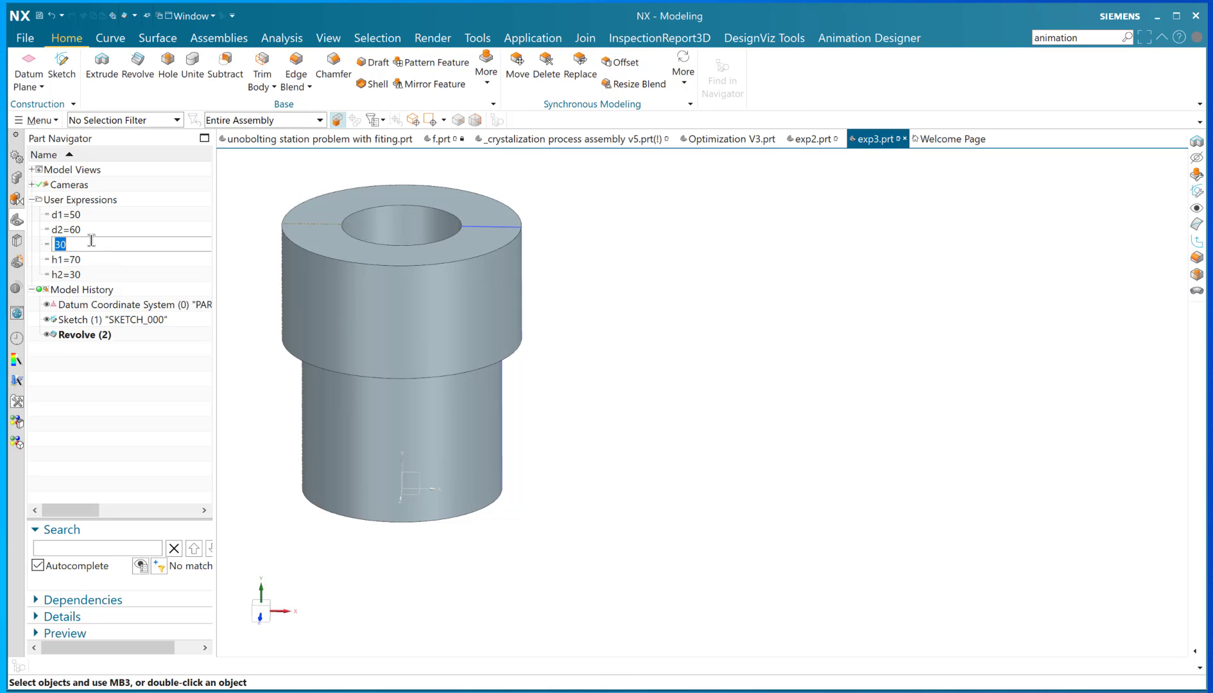
{"action": "type", "text": "20"}
{"action": "key", "text": "Return"}
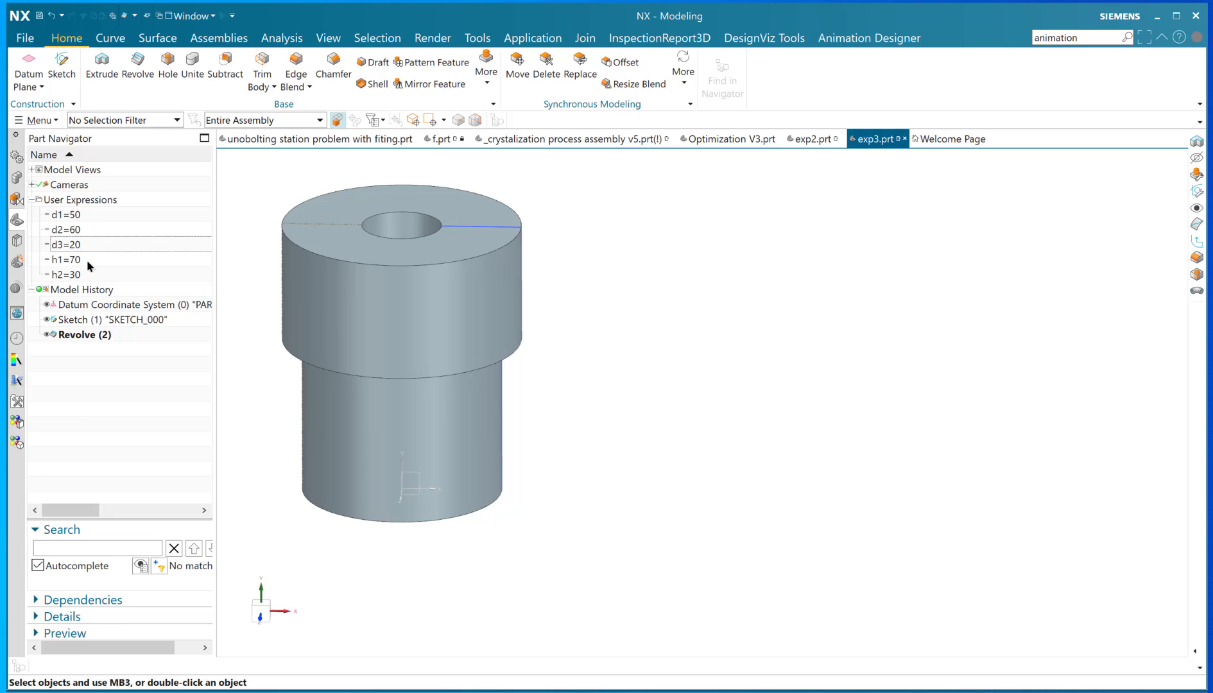
Set the user expression h1 to 90 to lengthen the bushing's overall height
{"action": "double_click", "coordinate": [86, 260]}
{"action": "type", "text": "9"}
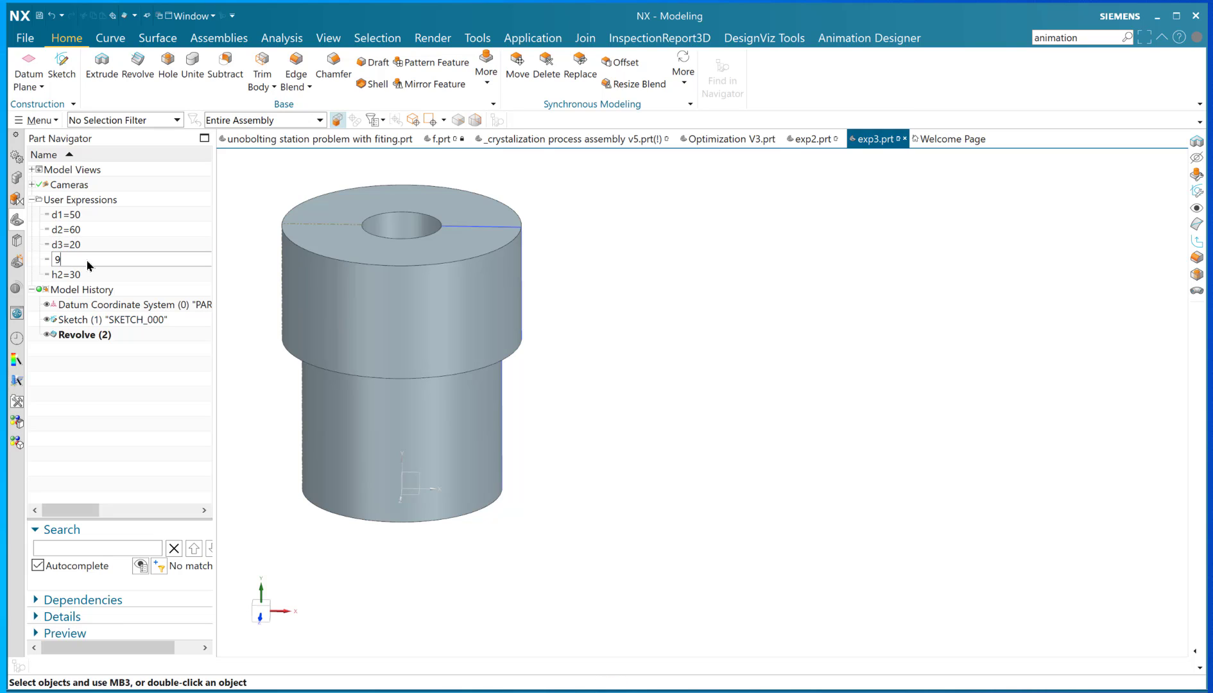
{"action": "type", "text": "0"}
{"action": "key", "text": "Return"}
{"action": "scroll", "coordinate": [696, 442], "scroll_direction": "down", "scroll_amount": 2}
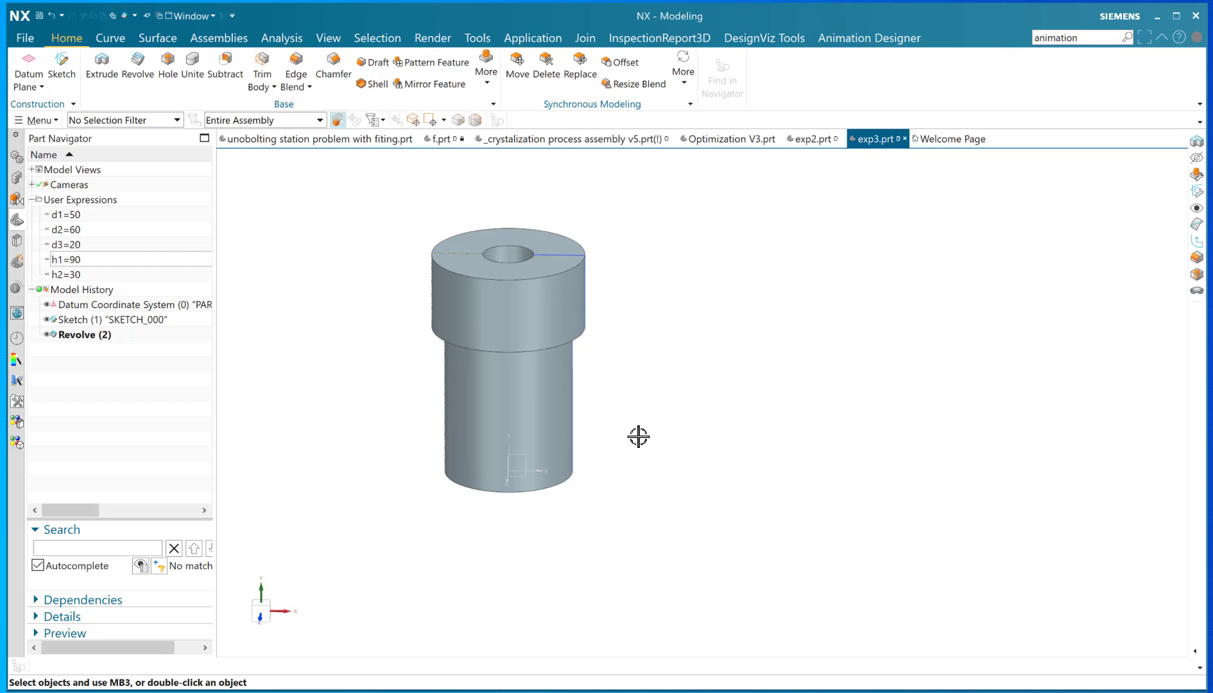
{"action": "mouse_move", "coordinate": [620, 428]}
{"action": "middle_mouse_down"}
{"action": "mouse_move", "coordinate": [640, 361]}
{"action": "mouse_move", "coordinate": [622, 435]}
{"action": "middle_mouse_up"}
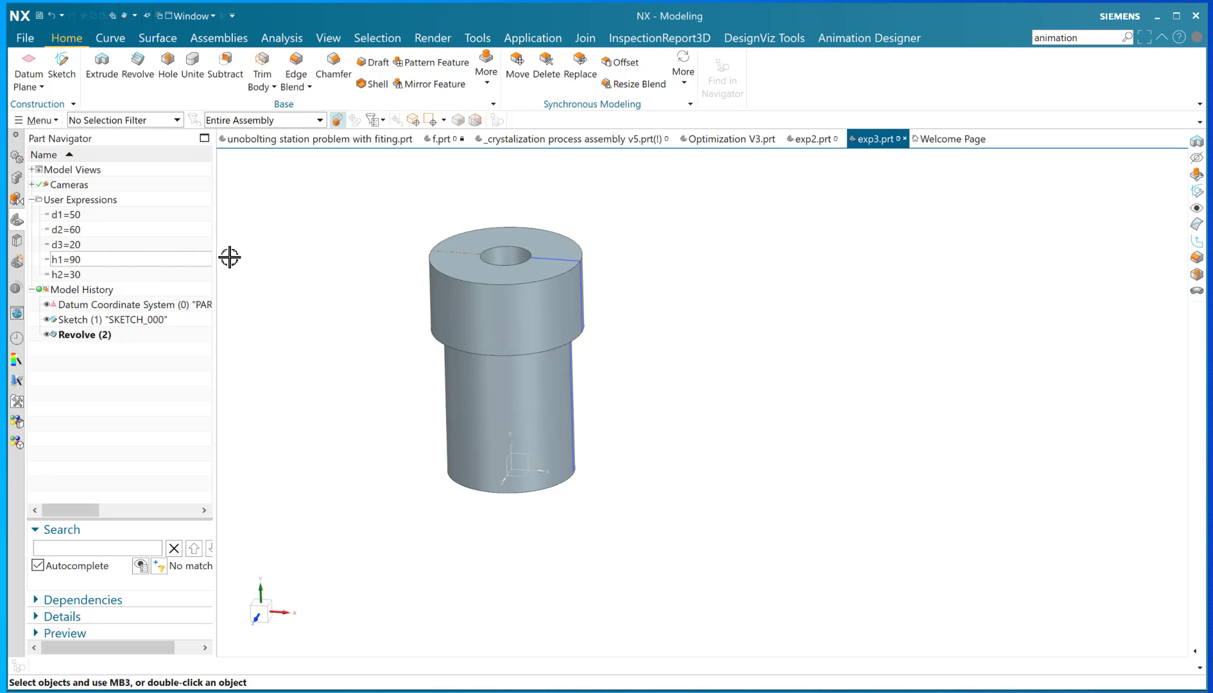
{"action": "left_click", "coordinate": [74, 335]}
{"action": "left_click", "coordinate": [69, 320]}
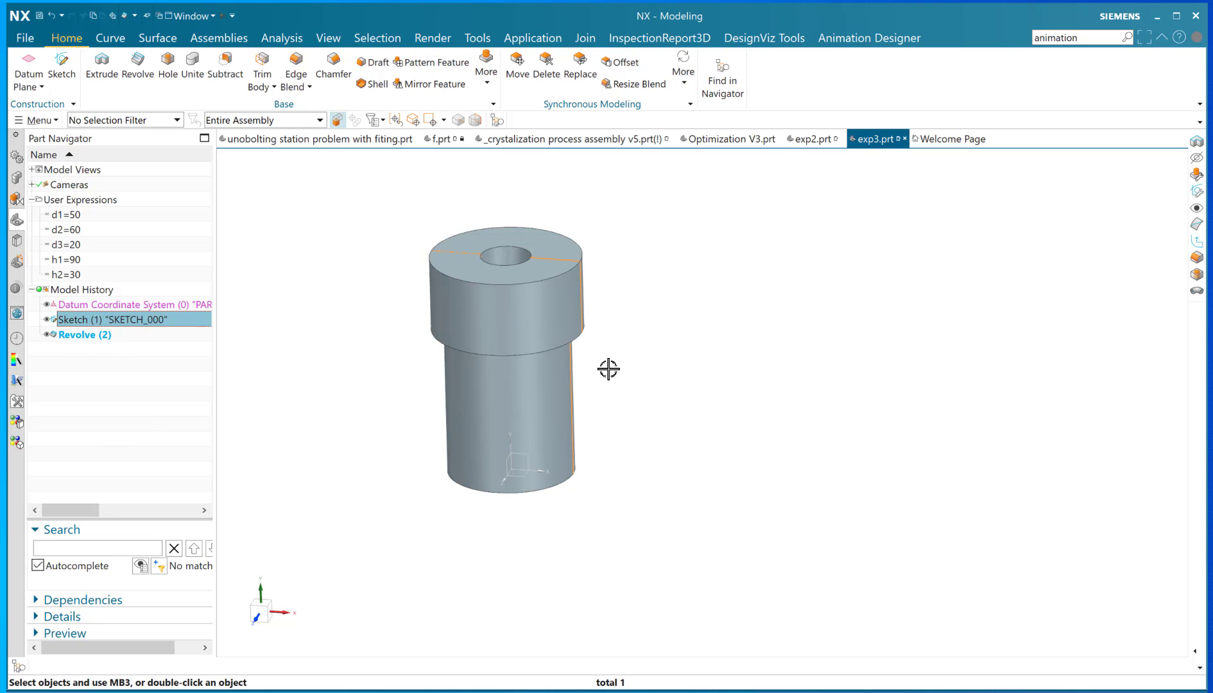
{"action": "scroll", "coordinate": [682, 333], "scroll_direction": "up", "scroll_amount": 5}
{"action": "scroll", "coordinate": [597, 347], "scroll_direction": "down", "scroll_amount": 5}
{"action": "mouse_move", "coordinate": [594, 346]}
{"action": "middle_mouse_down"}
{"action": "mouse_move", "coordinate": [577, 344]}
{"action": "mouse_move", "coordinate": [588, 363]}
{"action": "middle_mouse_up"}
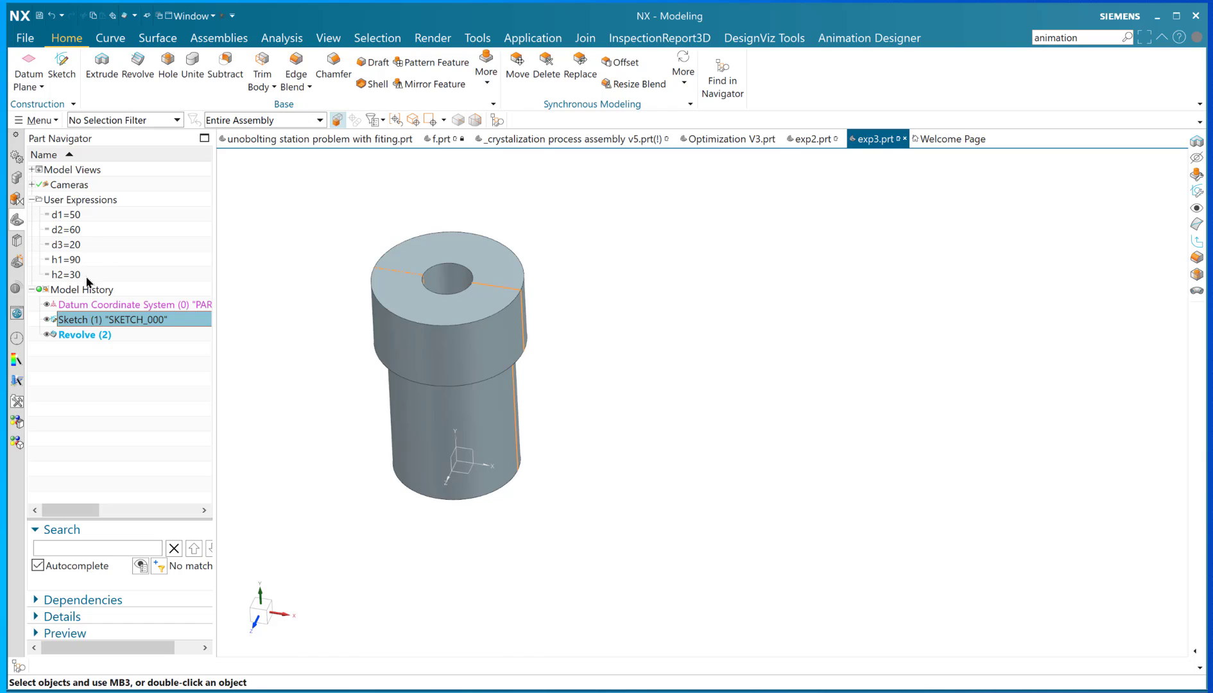
Set the user expression h1 to 40 to shorten the bushing and inspect the updated body
{"action": "double_click", "coordinate": [93, 260]}
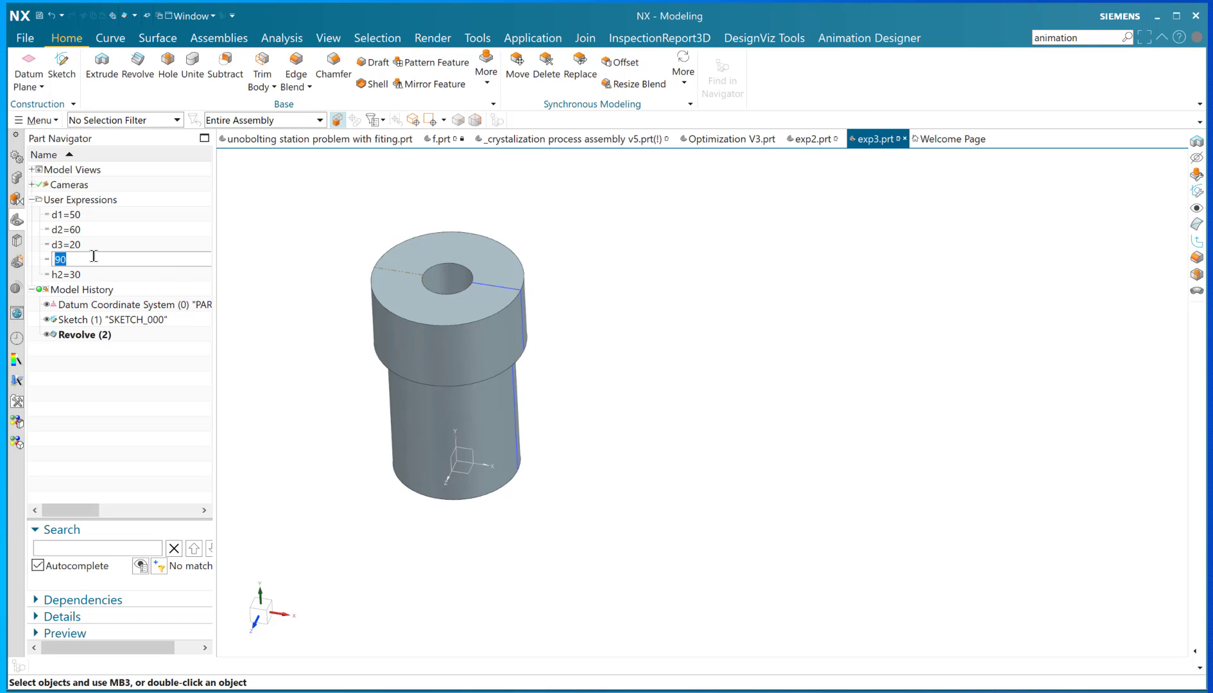
{"action": "type", "text": "40"}
{"action": "key", "text": "Return"}
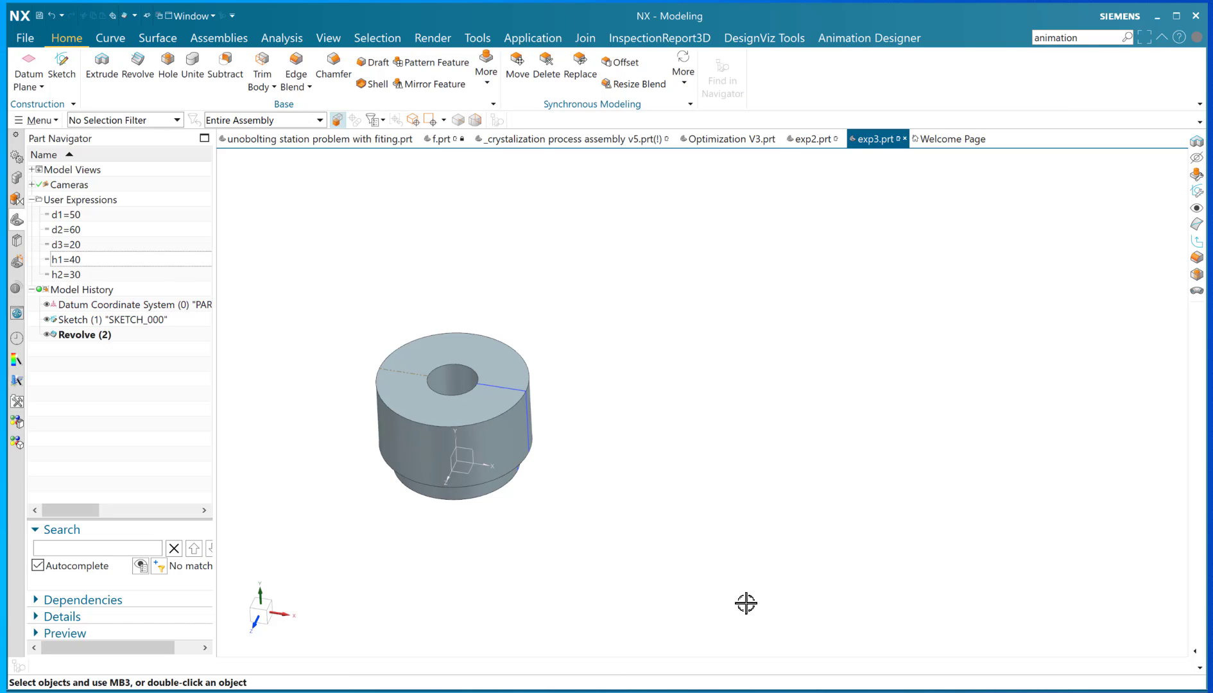
{"action": "middle_click_drag", "start_coordinate": [643, 506], "coordinate": [606, 484]}
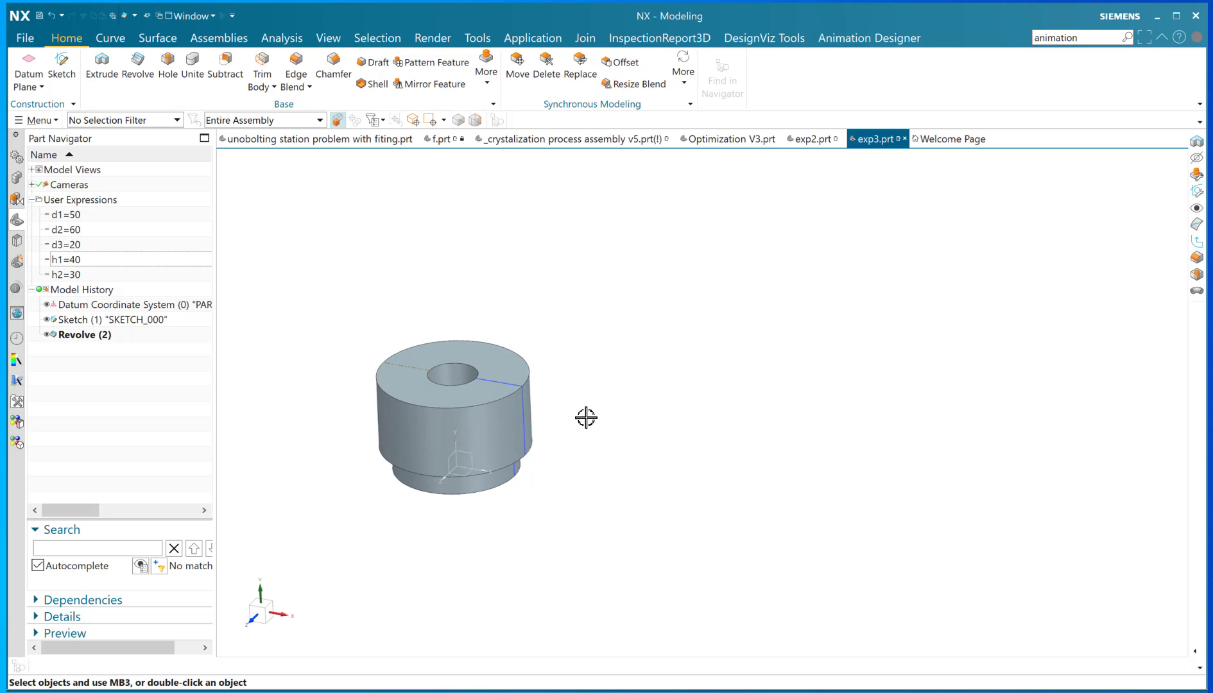
{"action": "scroll", "coordinate": [584, 416], "scroll_direction": "up", "scroll_amount": 3}
{"action": "middle_click_drag", "start_coordinate": [556, 422], "coordinate": [715, 409], "text": "shift"}
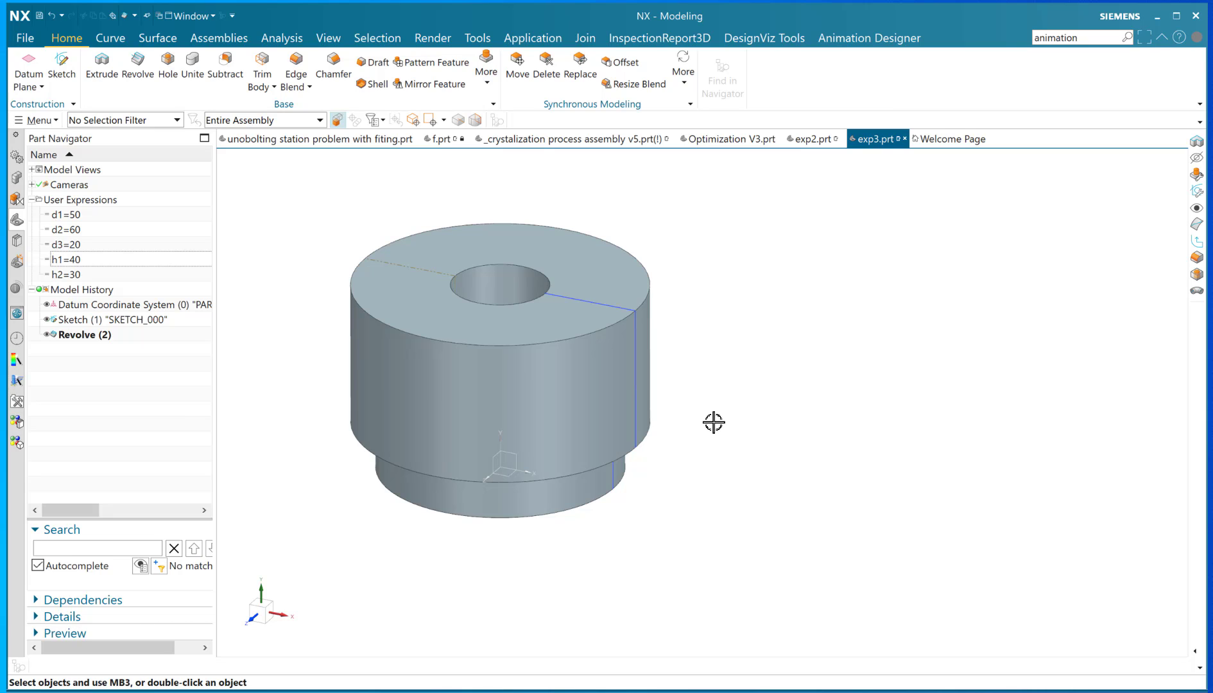
{"action": "scroll", "coordinate": [713, 405], "scroll_direction": "up", "scroll_amount": 2}
{"action": "middle_click_drag", "start_coordinate": [712, 401], "coordinate": [821, 403], "text": "shift"}
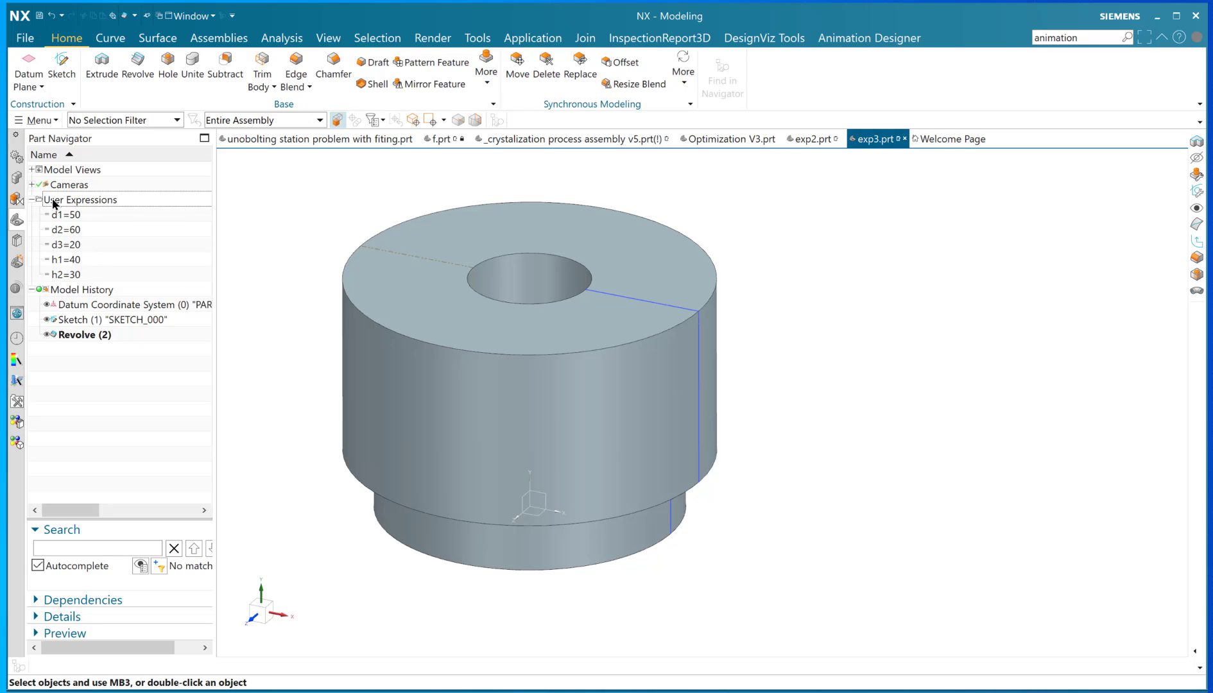
Set the user expression h1 to 70 for the bushing's overall height and check the full body
{"action": "left_click", "coordinate": [91, 277]}
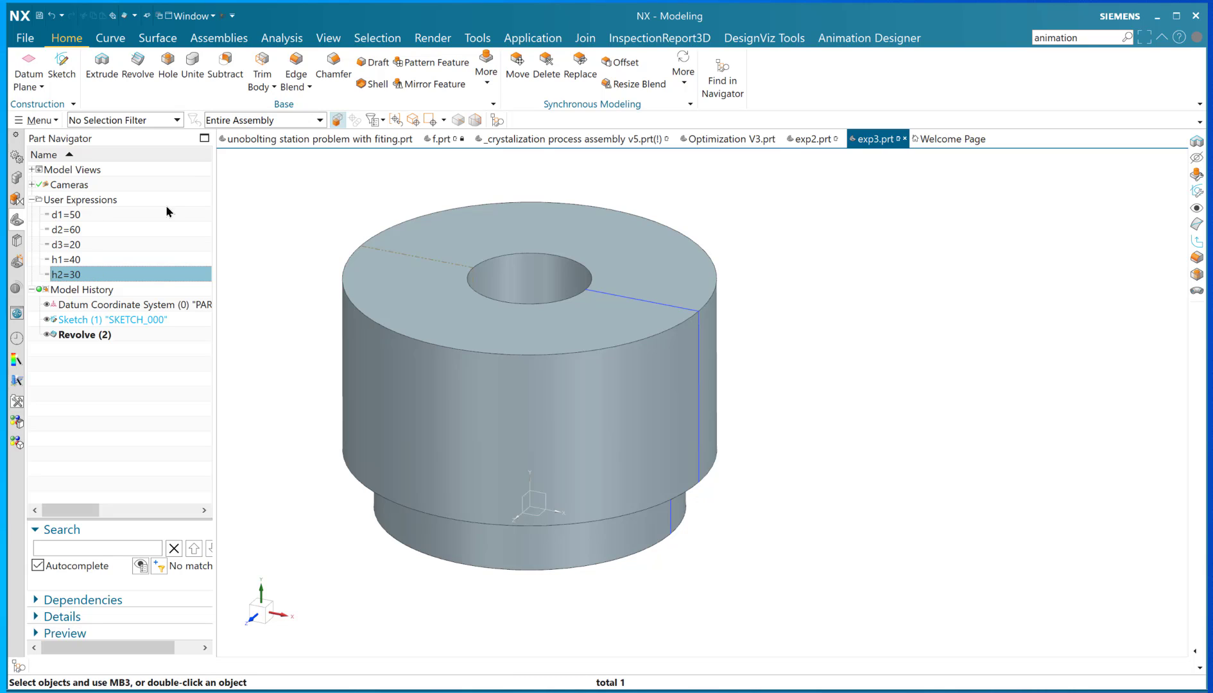
{"action": "double_click", "coordinate": [93, 260]}
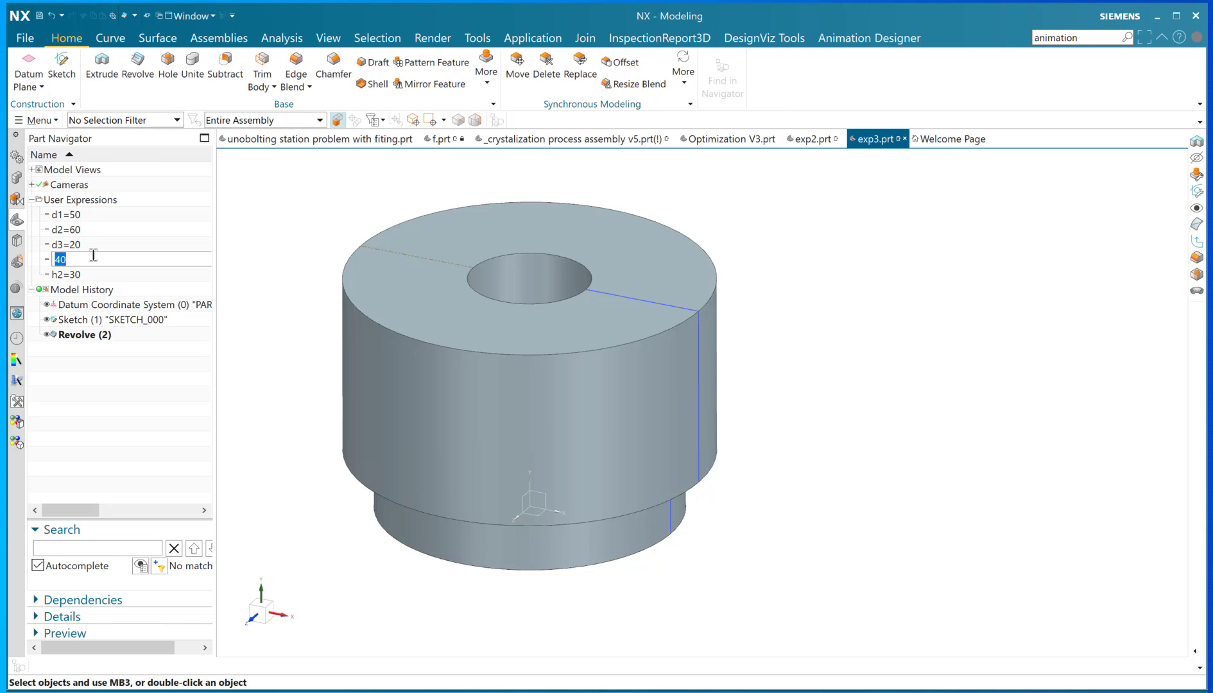
{"action": "type", "text": "70"}
{"action": "key", "text": "Return"}
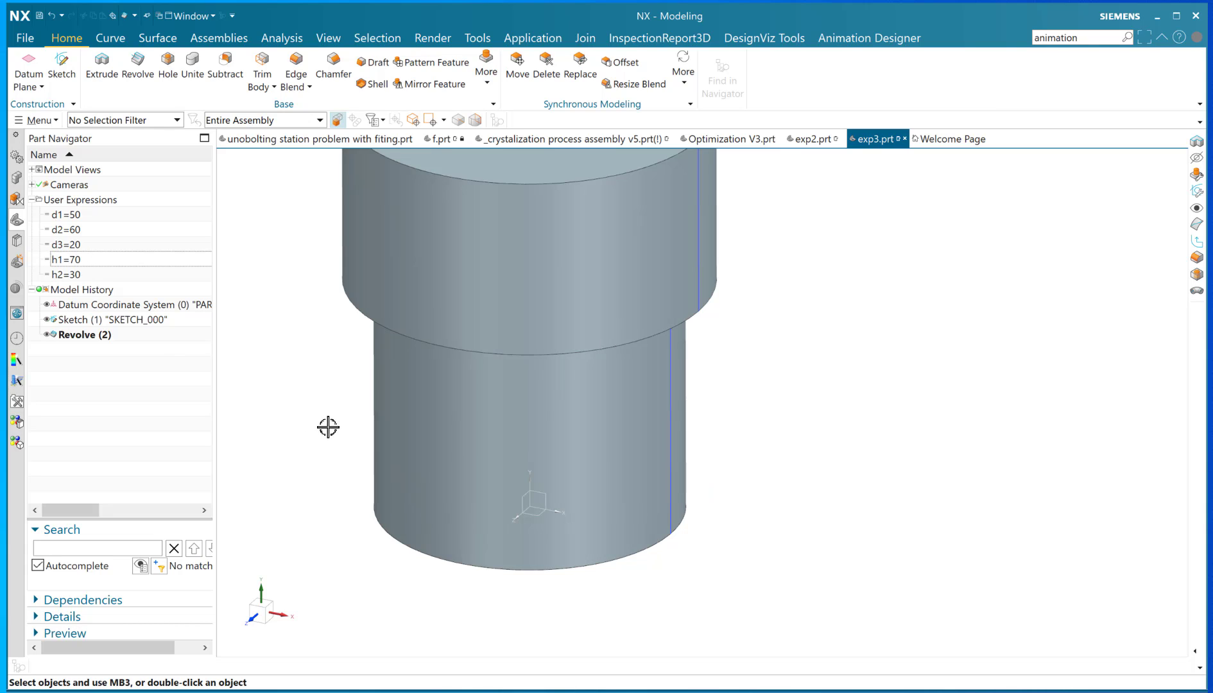
{"action": "scroll", "coordinate": [303, 295], "scroll_direction": "down", "scroll_amount": 4}
{"action": "middle_click_drag", "start_coordinate": [292, 283], "coordinate": [314, 353], "text": "shift"}
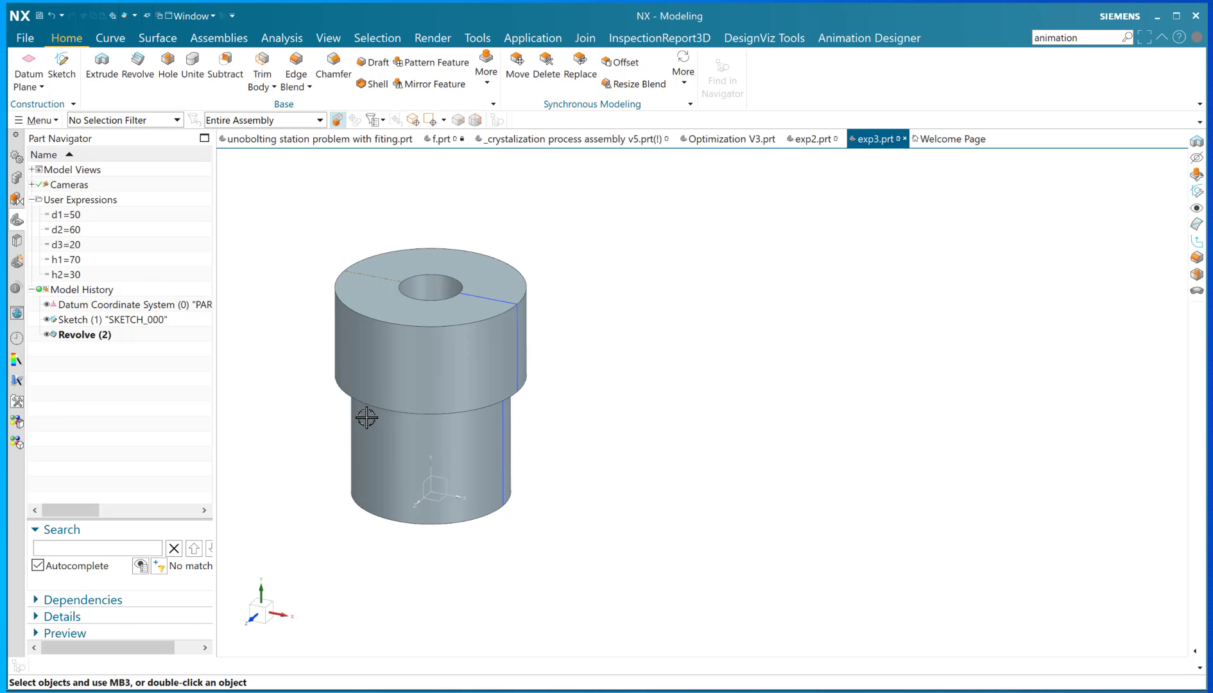
{"action": "middle_click_drag", "start_coordinate": [585, 436], "coordinate": [751, 468], "text": "shift"}
{"action": "scroll", "coordinate": [636, 423], "scroll_direction": "up", "scroll_amount": 3}
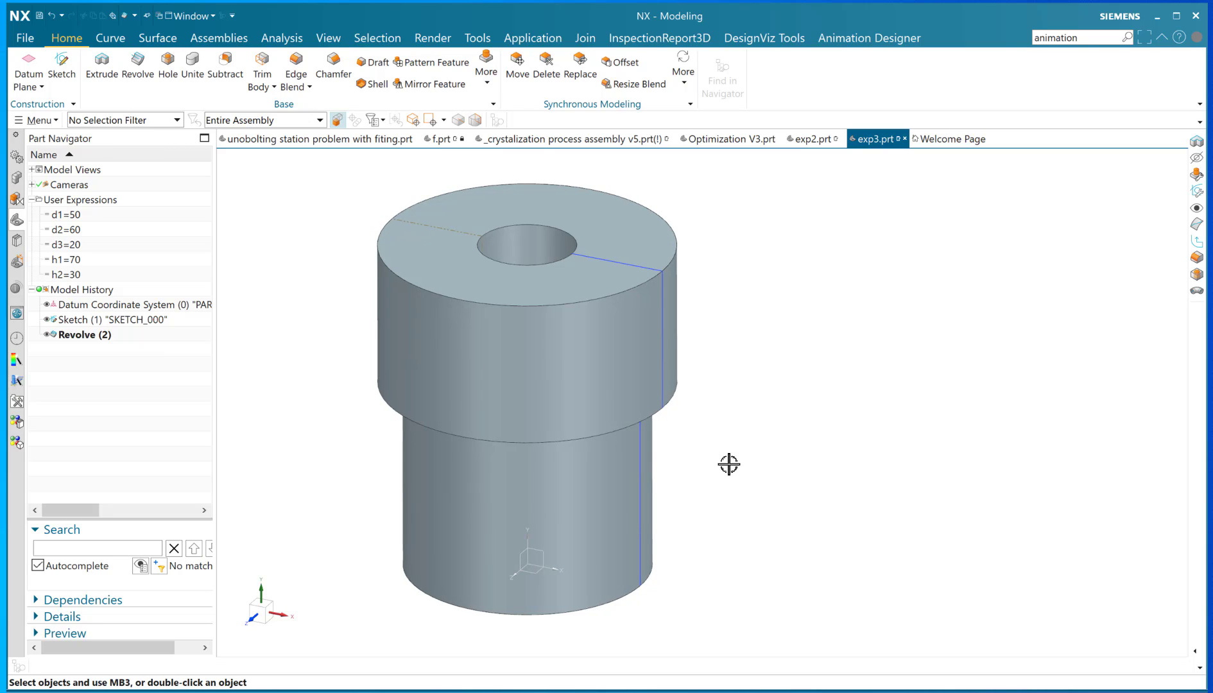